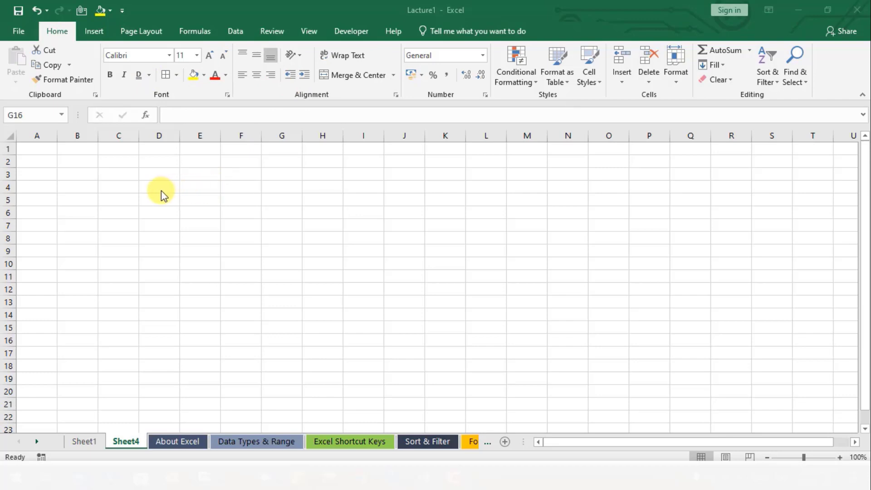
Enter a person's first name in cell D4 of Sheet4
{"action": "key", "text": "Return"}
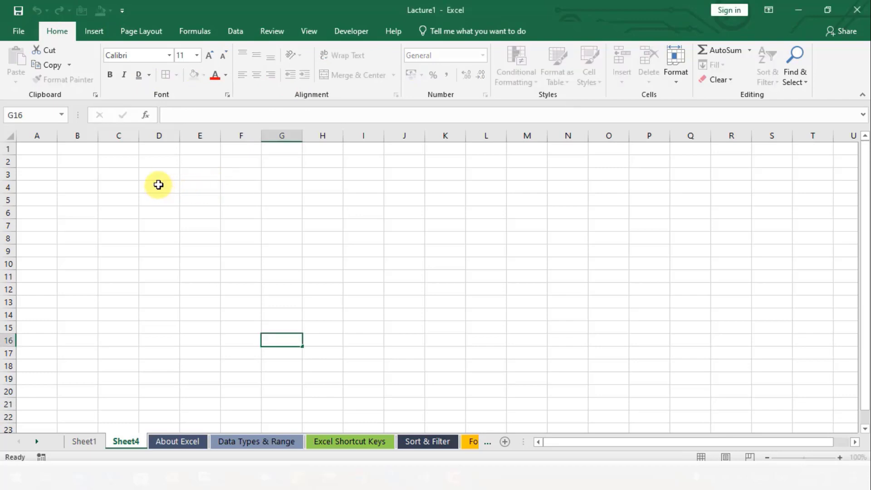
{"action": "double_click", "coordinate": [158, 185]}
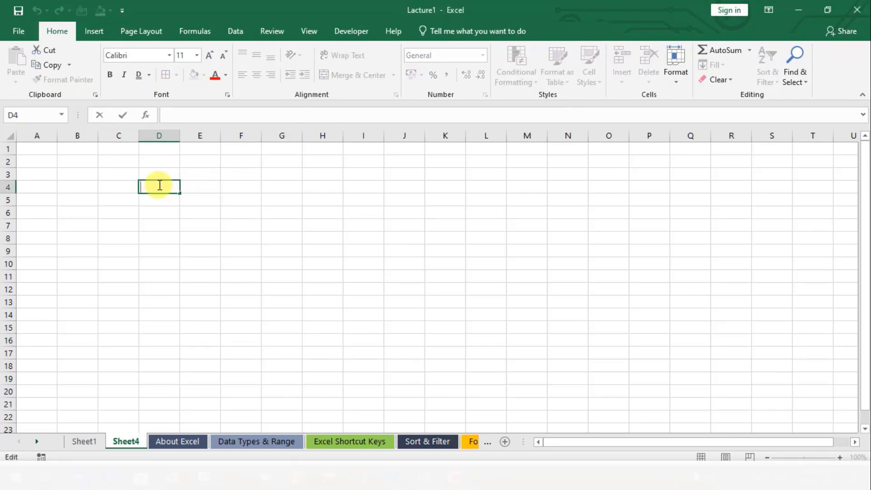
{"action": "type", "text": "Rajat"}
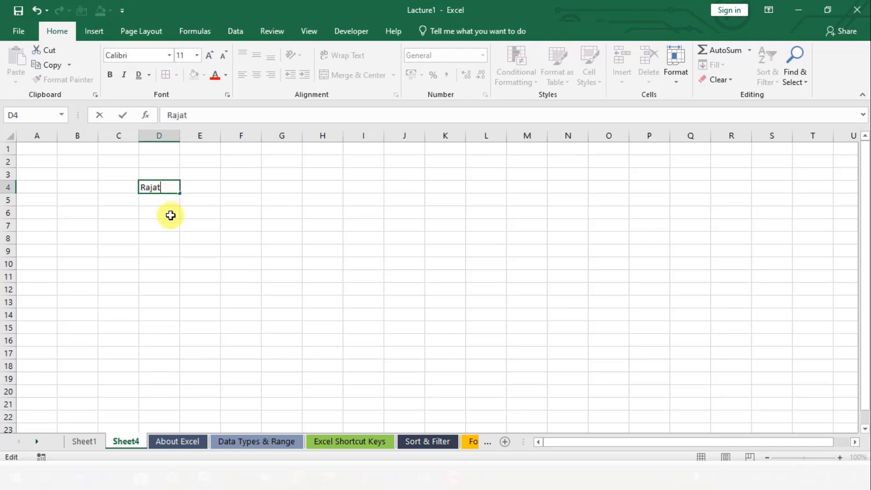
{"action": "left_click", "coordinate": [170, 215]}
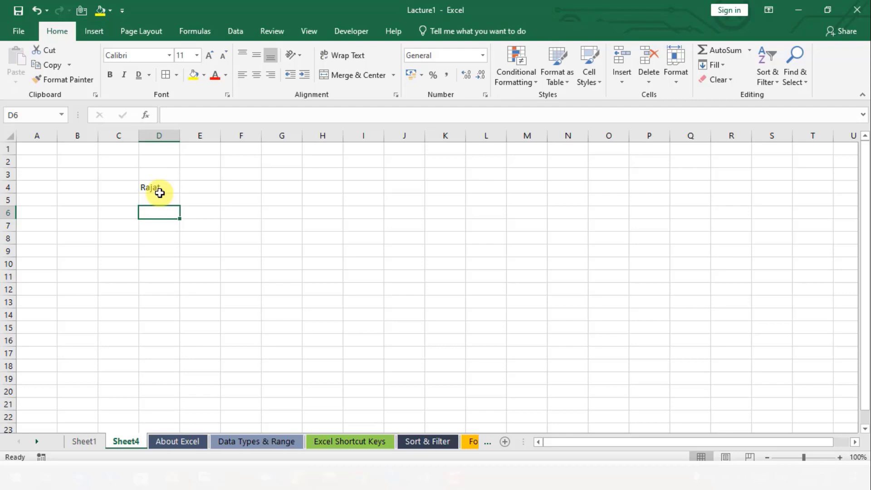
Set the font size of cell D4 to 26, widen column D to fit the text, and narrow column C
{"action": "left_click", "coordinate": [160, 193]}
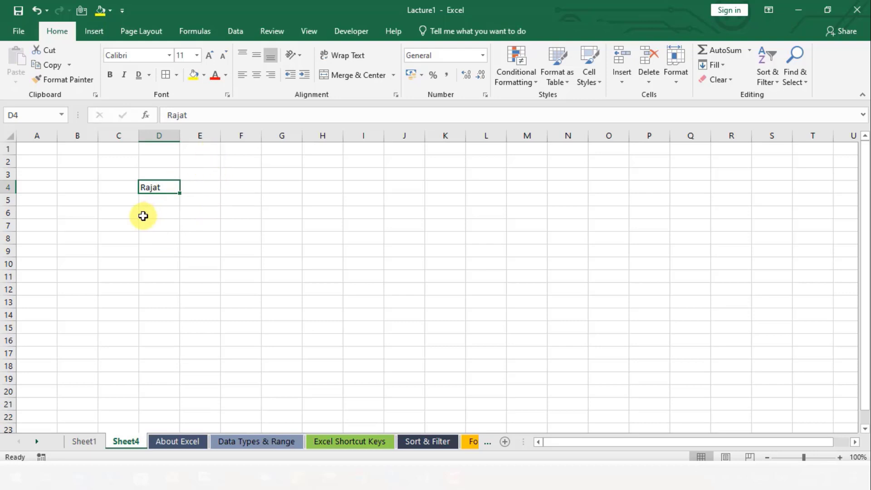
{"action": "left_click", "coordinate": [196, 57]}
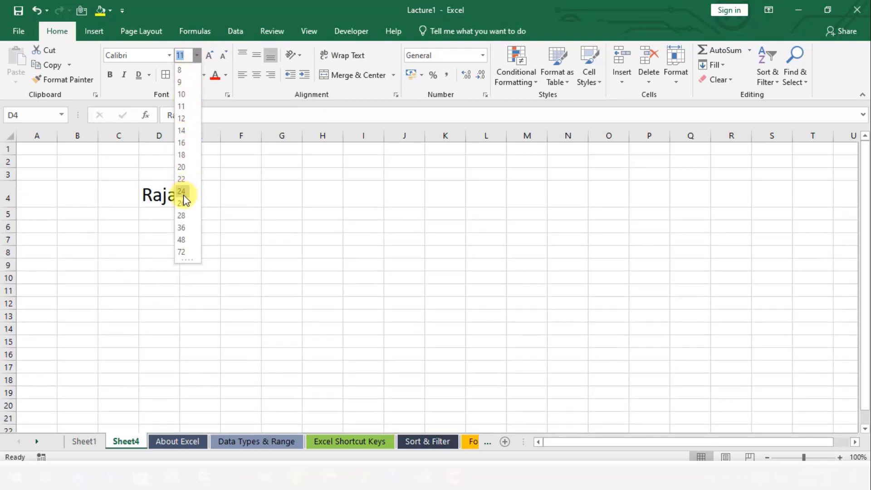
{"action": "left_click", "coordinate": [183, 203]}
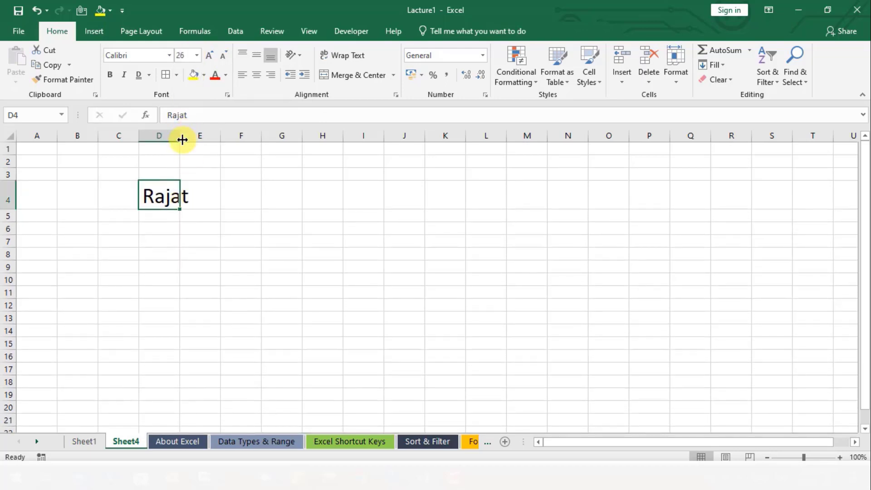
{"action": "left_click_drag", "start_coordinate": [182, 140], "coordinate": [216, 139]}
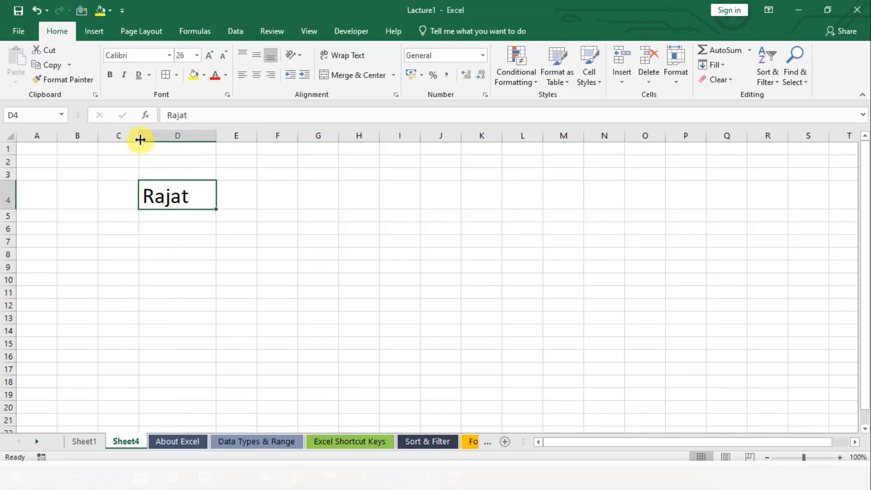
{"action": "left_click_drag", "start_coordinate": [140, 140], "coordinate": [119, 141]}
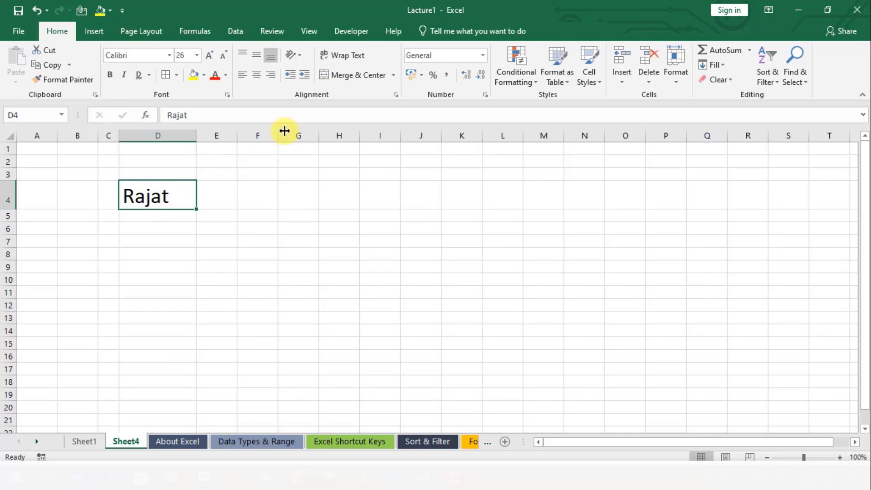
Centre the text in D4 horizontally and vertically, and change its font, trying Algerian before settling on Arial Narrow
{"action": "left_click", "coordinate": [257, 79]}
{"action": "left_click", "coordinate": [257, 56]}
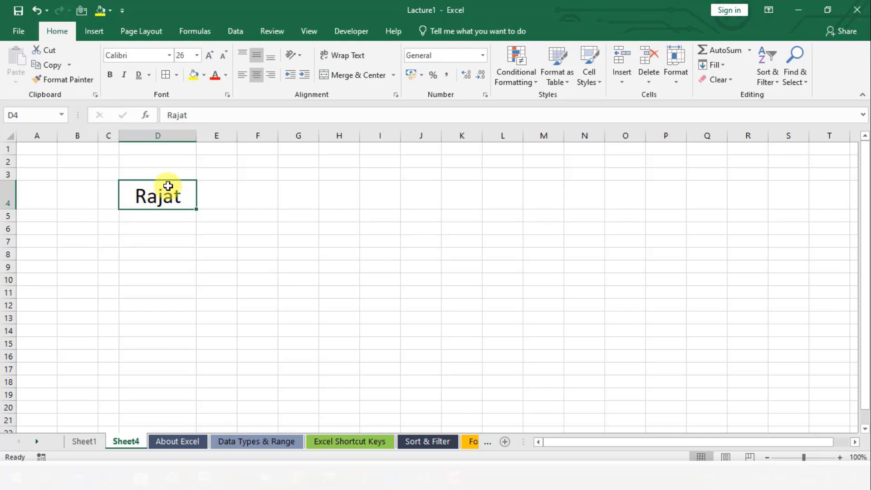
{"action": "left_click", "coordinate": [169, 56]}
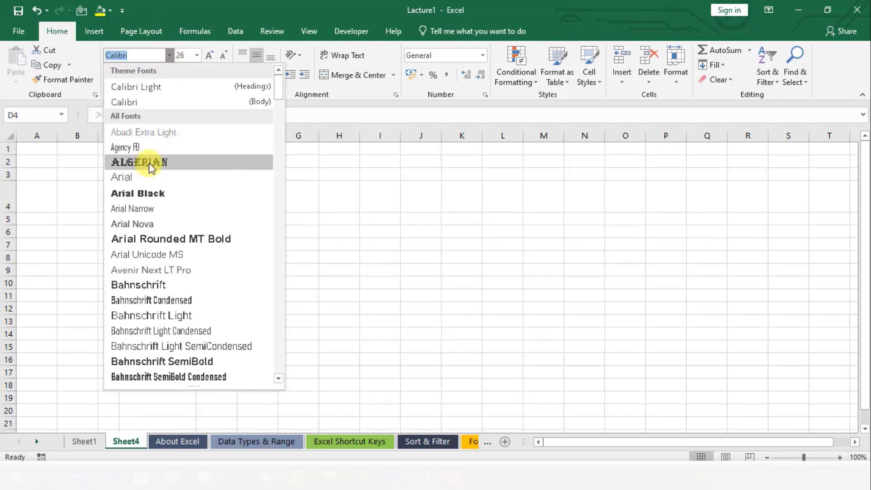
{"action": "left_click", "coordinate": [151, 164]}
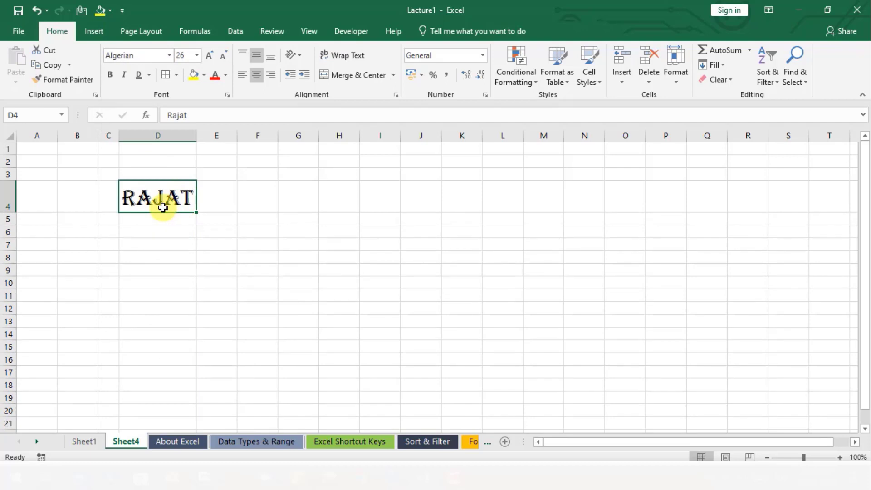
{"action": "left_click", "coordinate": [170, 55]}
{"action": "left_click", "coordinate": [145, 209]}
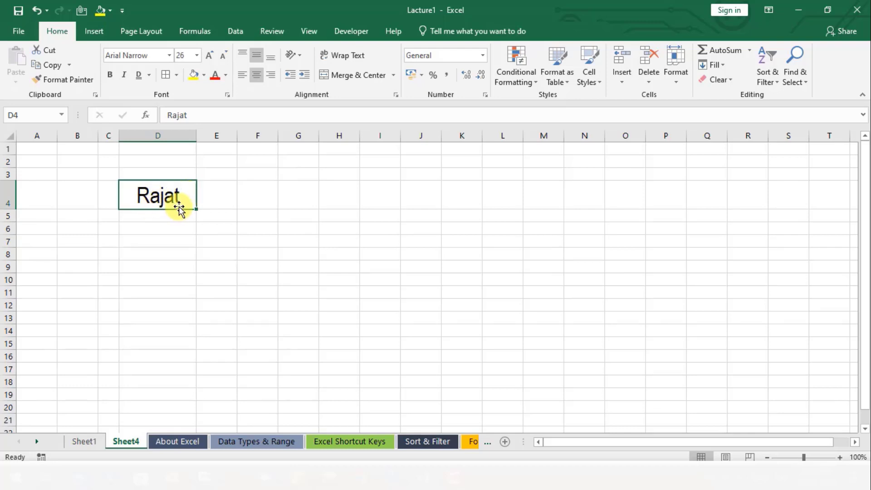
Try bold and italic formatting on the text in D4 and remove both
{"action": "left_click", "coordinate": [110, 77]}
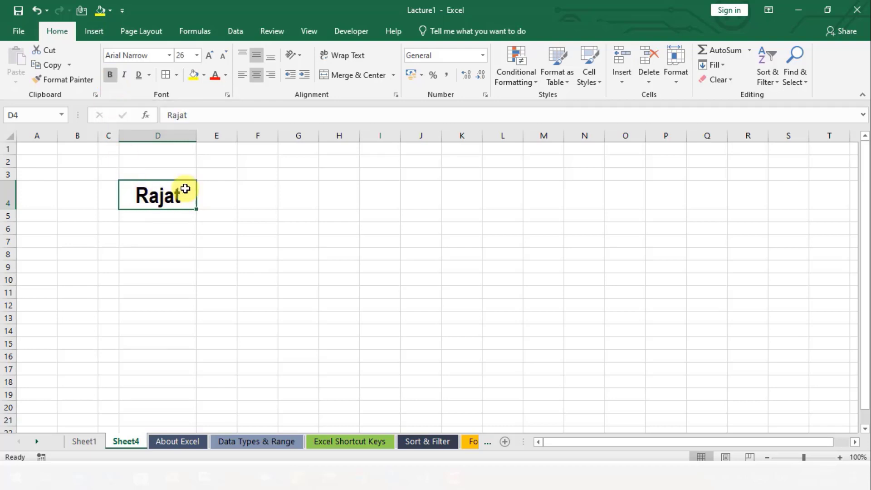
{"action": "left_click", "coordinate": [114, 80]}
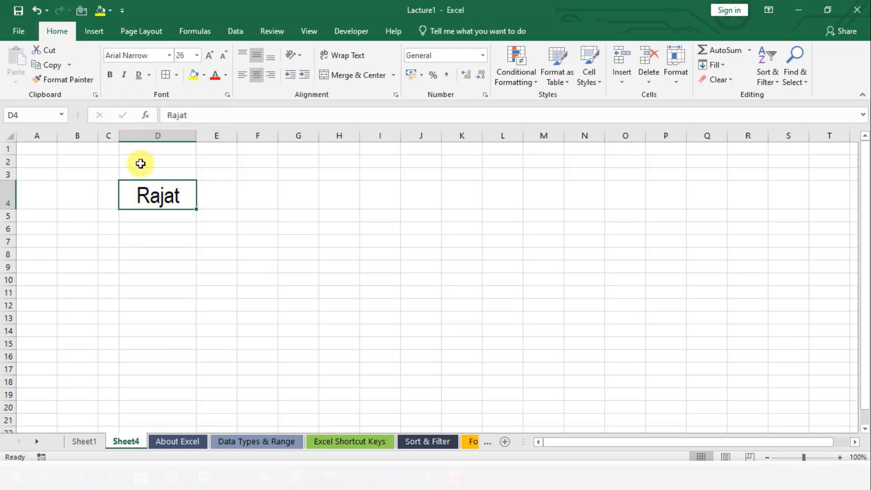
{"action": "left_click", "coordinate": [110, 77]}
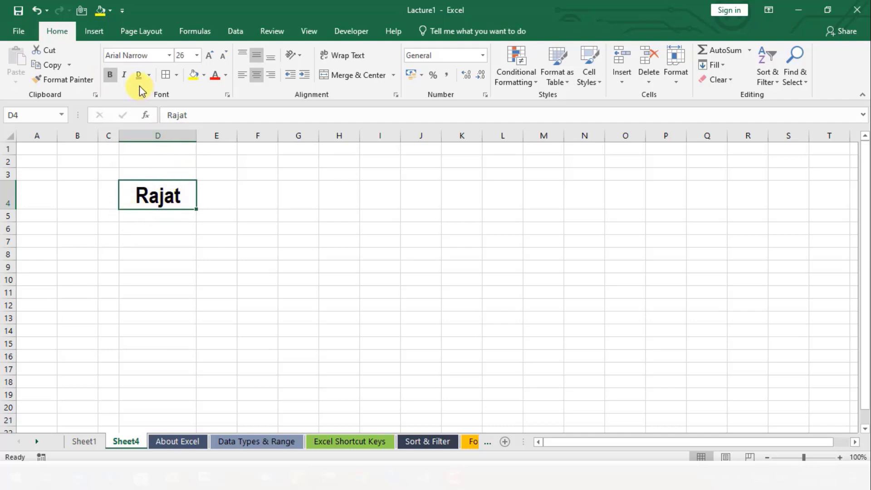
{"action": "left_click", "coordinate": [127, 78]}
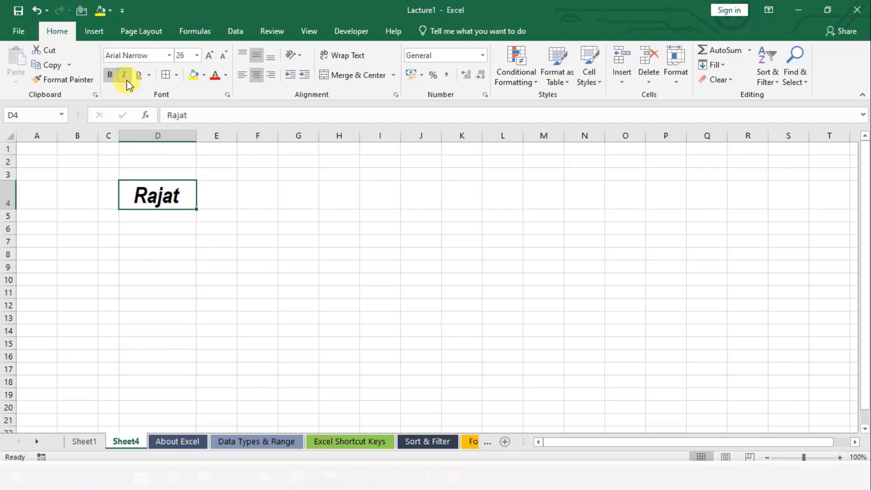
{"action": "left_click", "coordinate": [126, 80]}
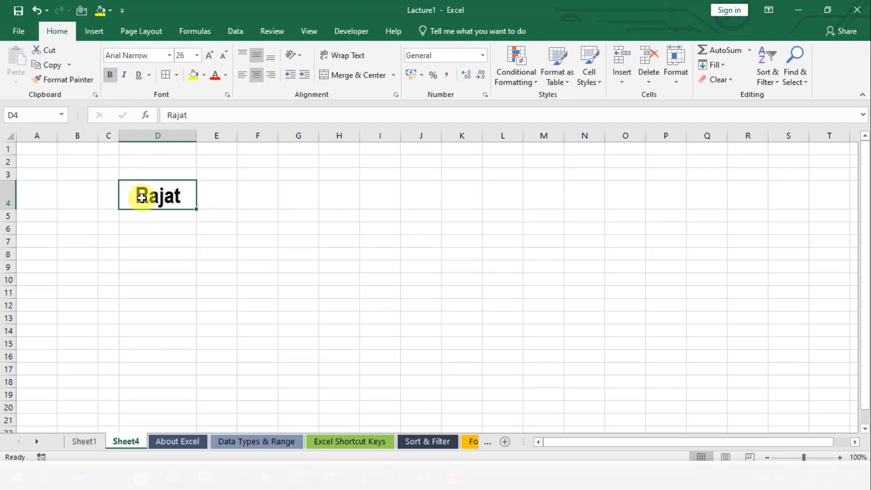
{"action": "left_click", "coordinate": [111, 79]}
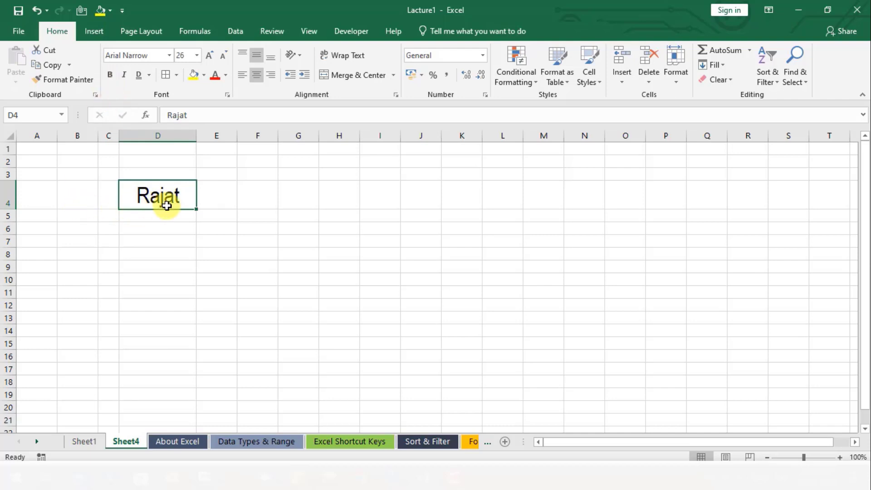
Try a single underline and a double underline on the text in D4, and remove the underlining
{"action": "left_click", "coordinate": [149, 75]}
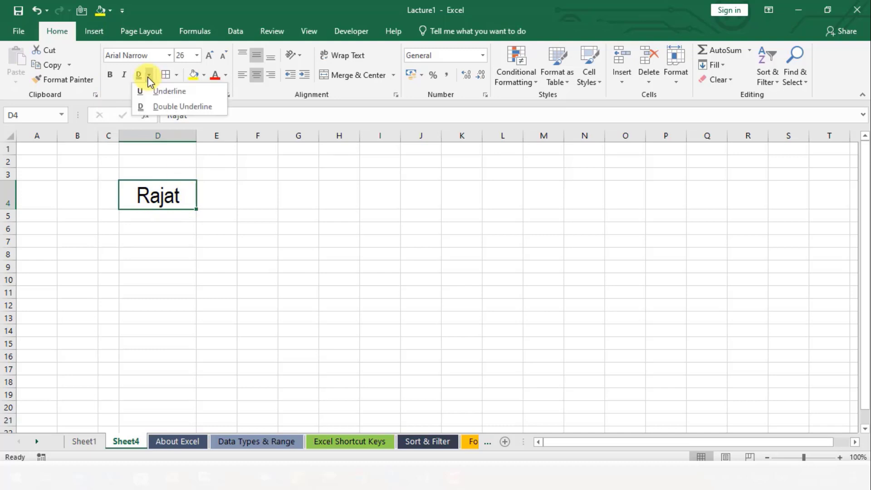
{"action": "left_click", "coordinate": [162, 97]}
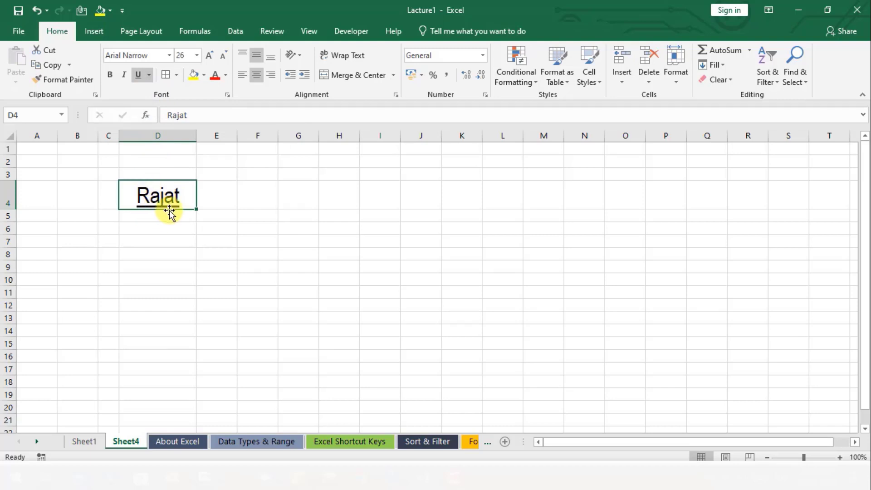
{"action": "left_click", "coordinate": [148, 77]}
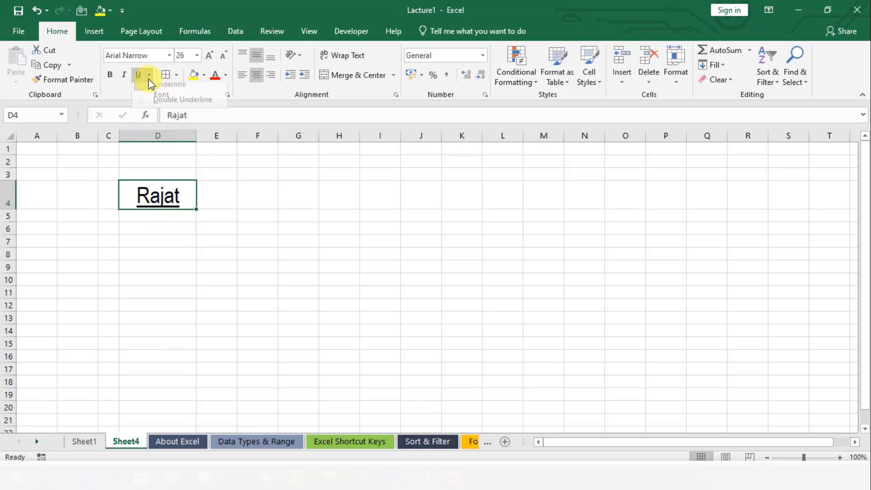
{"action": "left_click", "coordinate": [166, 109]}
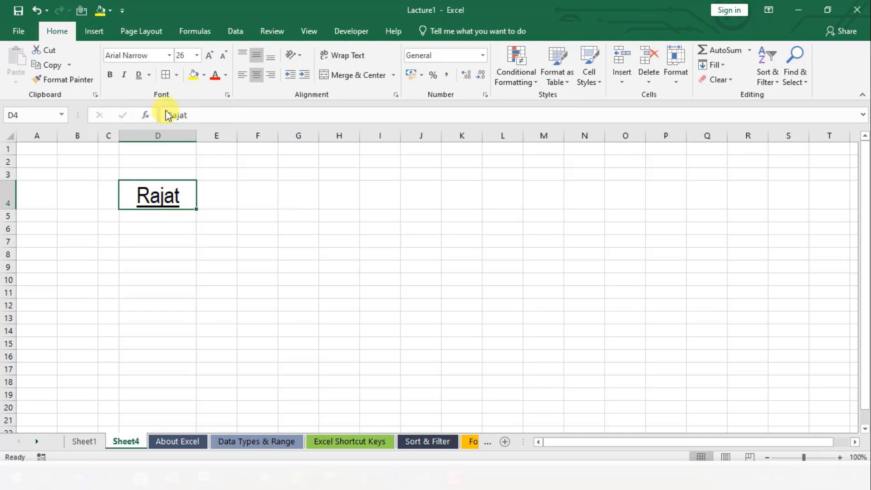
{"action": "left_click", "coordinate": [109, 227]}
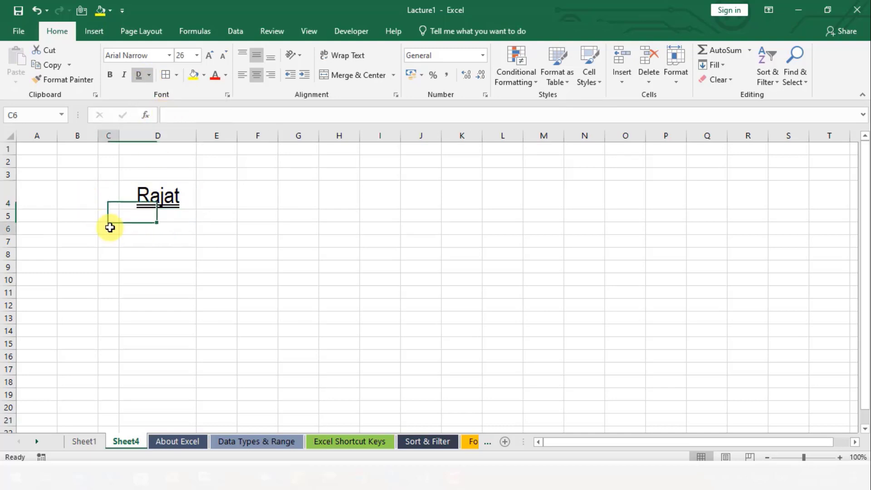
{"action": "left_click", "coordinate": [180, 207]}
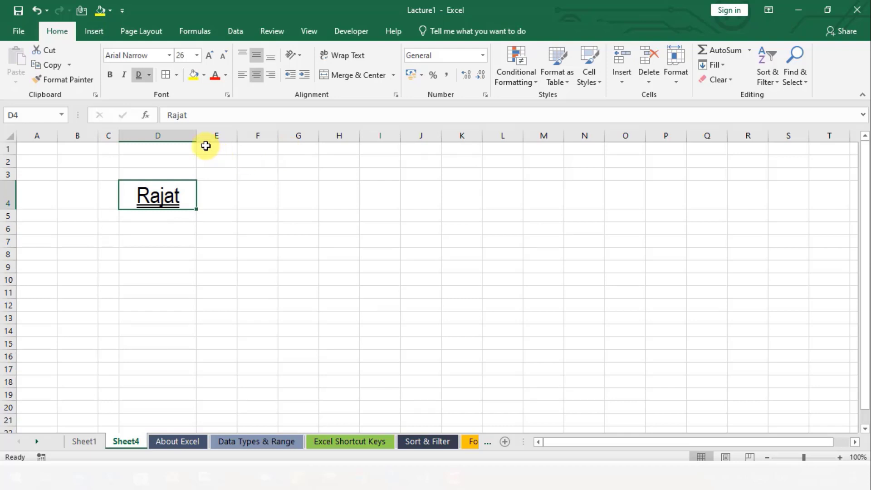
{"action": "left_click", "coordinate": [139, 75]}
{"action": "left_click", "coordinate": [205, 213]}
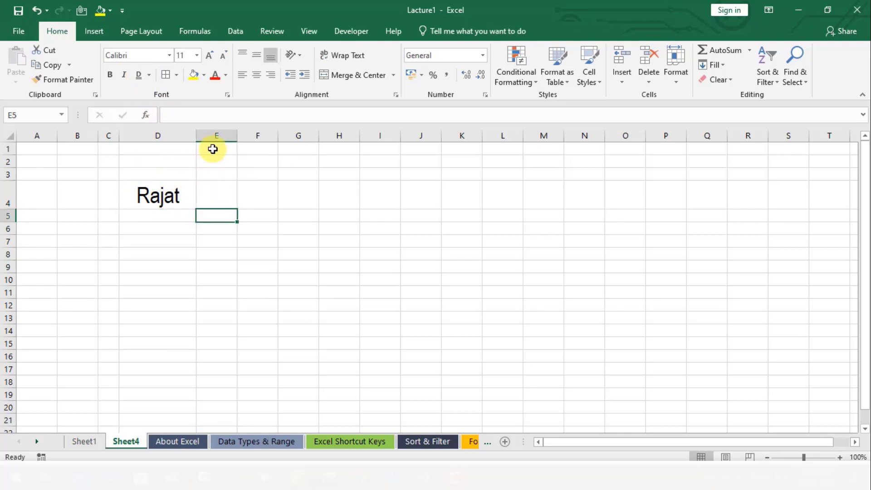
Apply a yellow fill to cell D4 and replace it with a light orange theme fill
{"action": "left_click", "coordinate": [160, 190]}
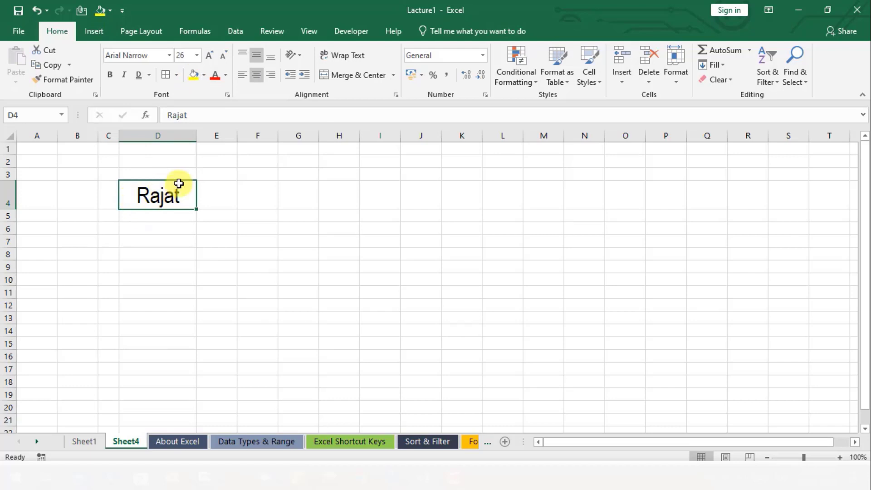
{"action": "left_click", "coordinate": [197, 75]}
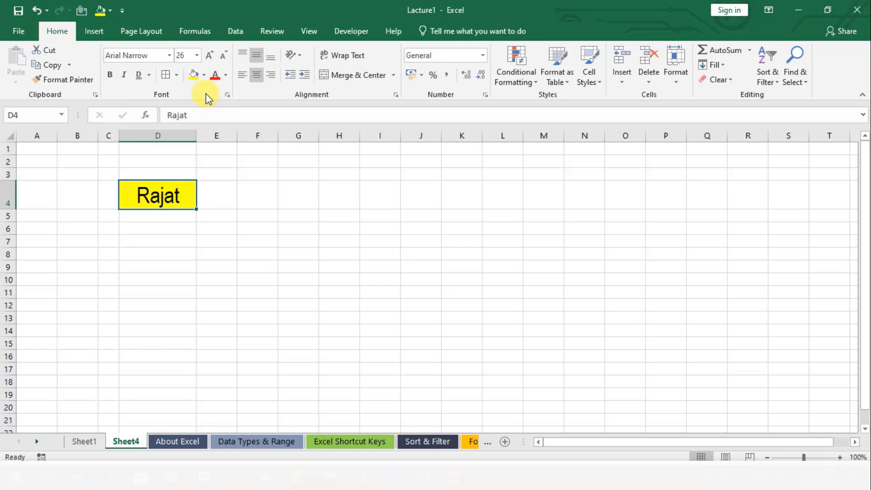
{"action": "left_click", "coordinate": [204, 76]}
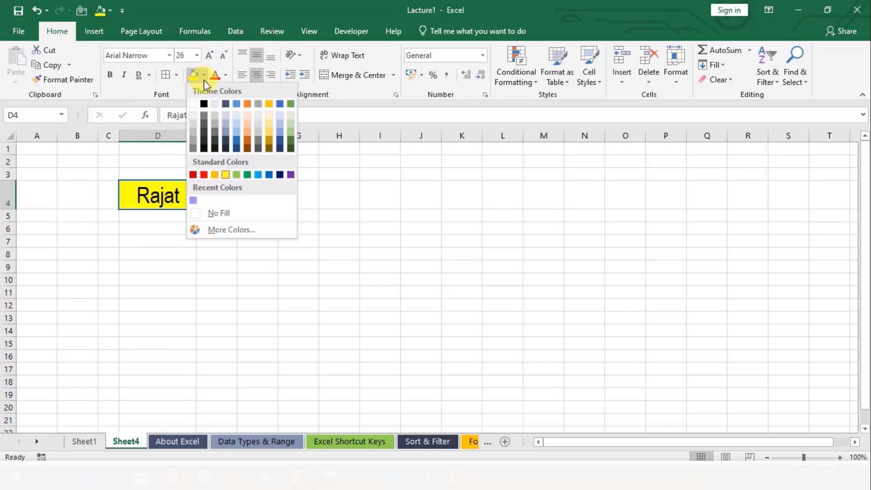
{"action": "left_click", "coordinate": [247, 118]}
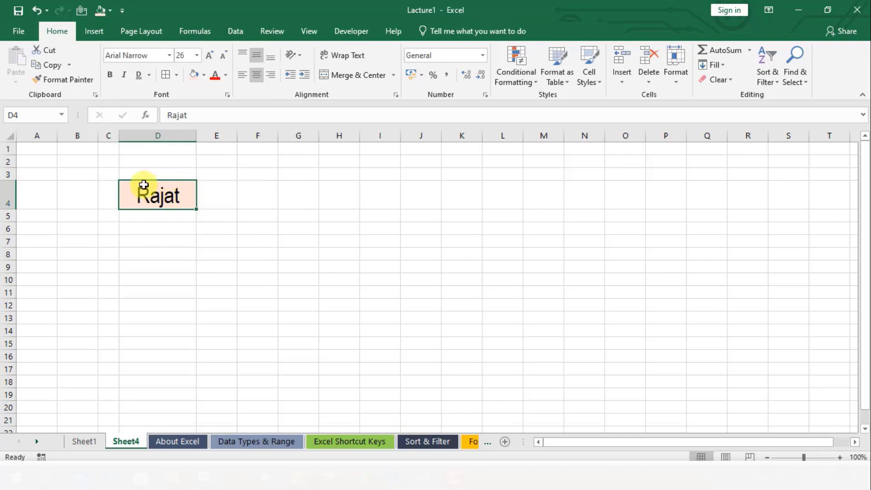
Colour the text in D4 red, replace that with a dark green theme font colour, and reselect the cell
{"action": "left_click", "coordinate": [216, 76]}
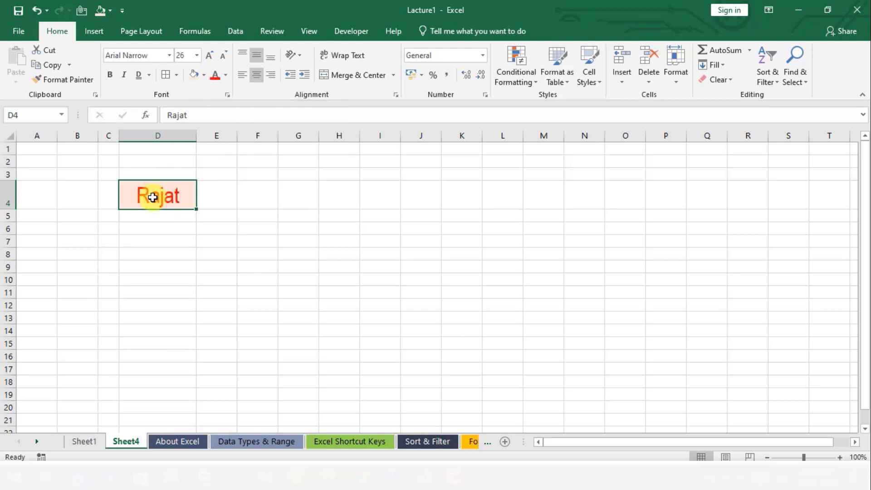
{"action": "left_click", "coordinate": [226, 75]}
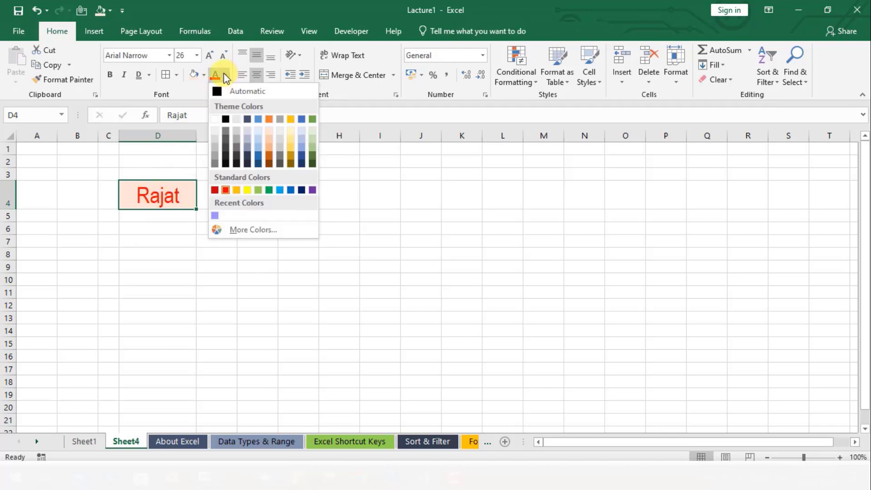
{"action": "left_click", "coordinate": [314, 157]}
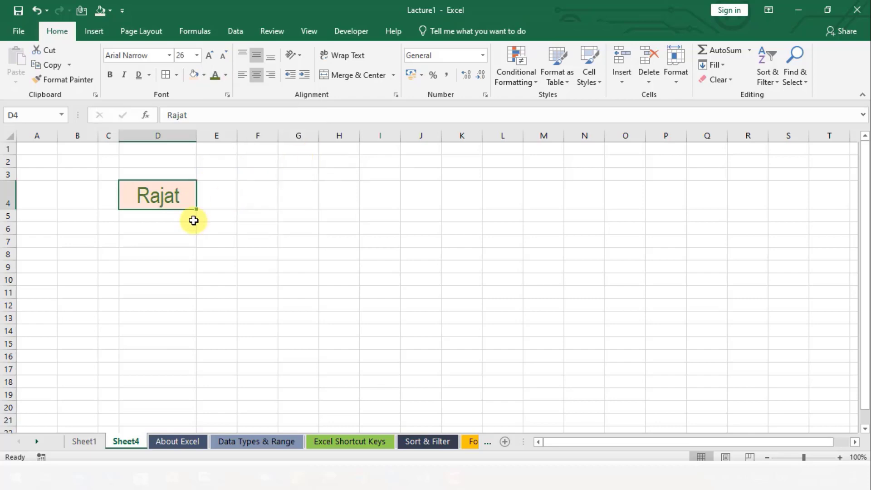
{"action": "left_click", "coordinate": [172, 253]}
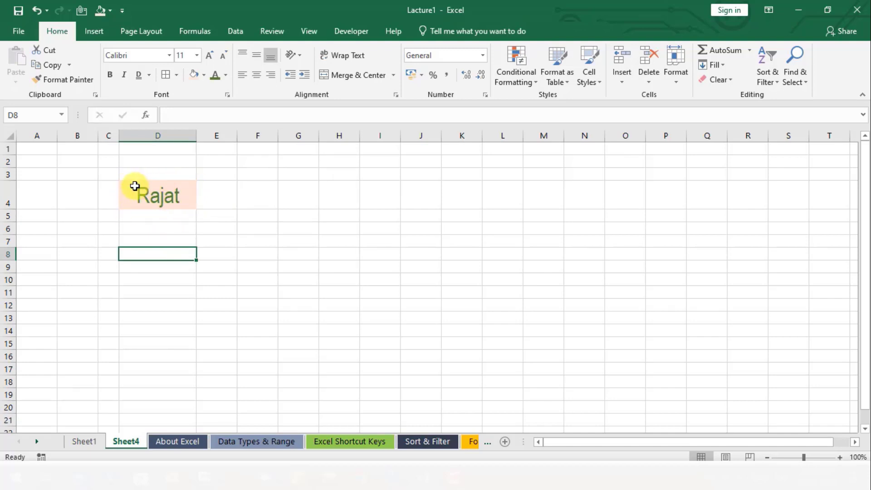
{"action": "left_click", "coordinate": [135, 186]}
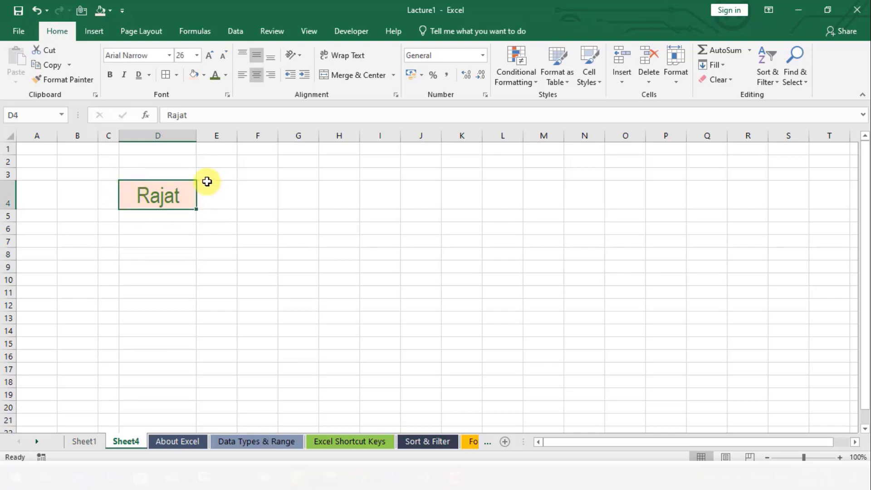
Apply All Borders to cell D4 and deselect the cell to check the outline
{"action": "left_click", "coordinate": [147, 258]}
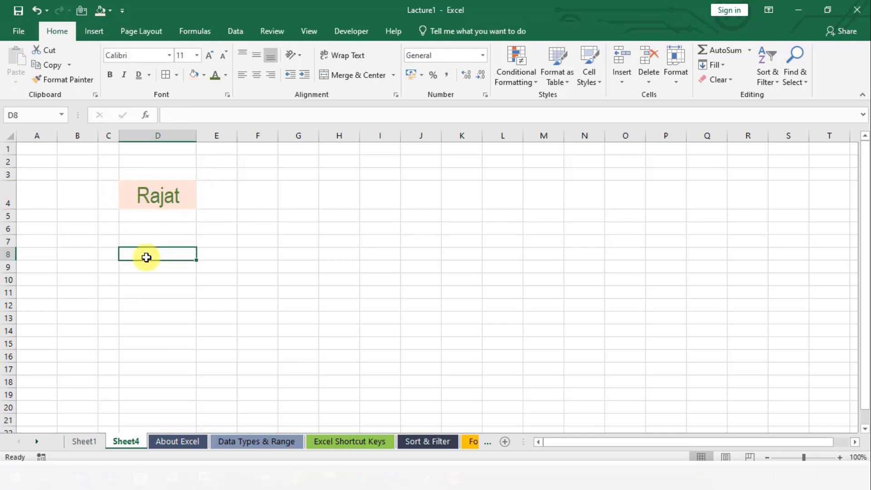
{"action": "left_click", "coordinate": [134, 196]}
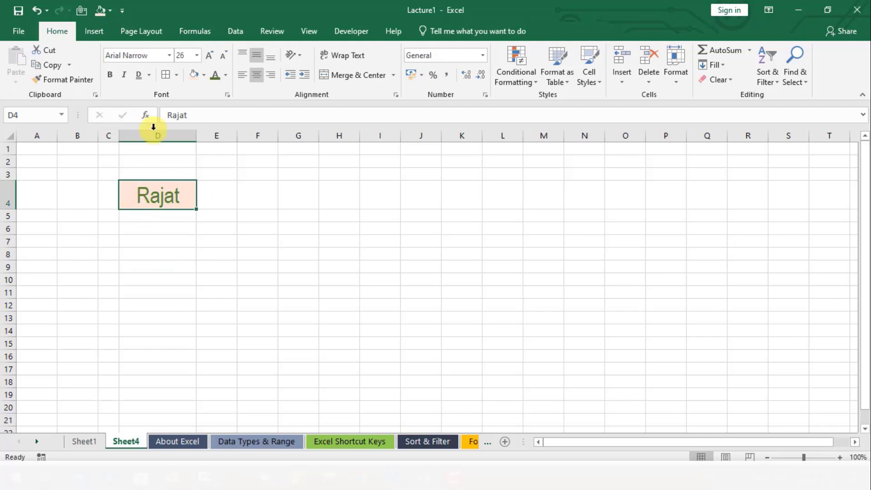
{"action": "left_click", "coordinate": [177, 78]}
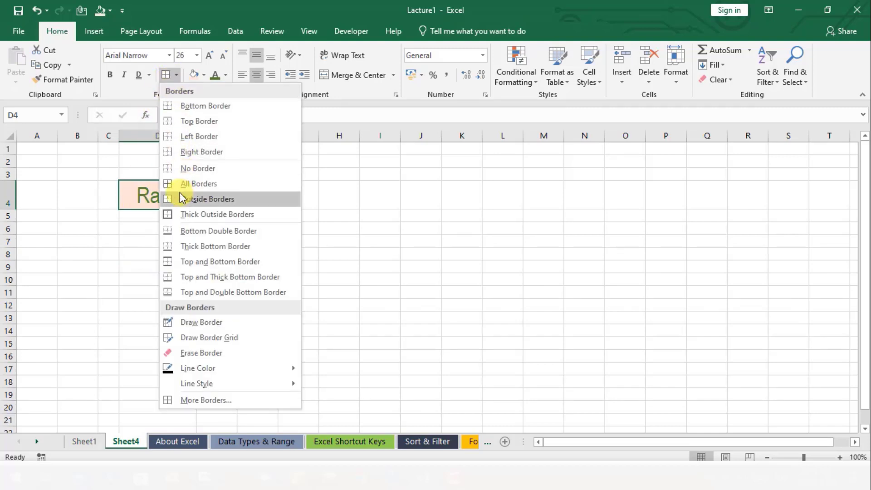
{"action": "left_click", "coordinate": [195, 184]}
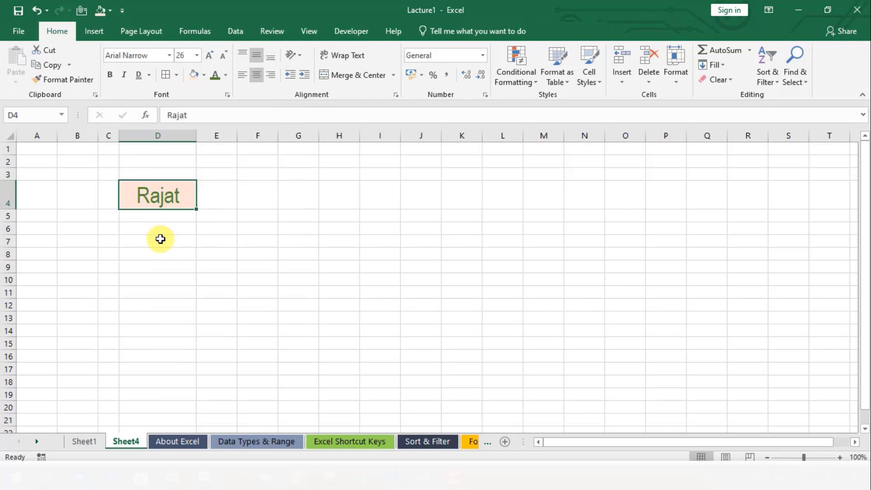
{"action": "left_click", "coordinate": [160, 239]}
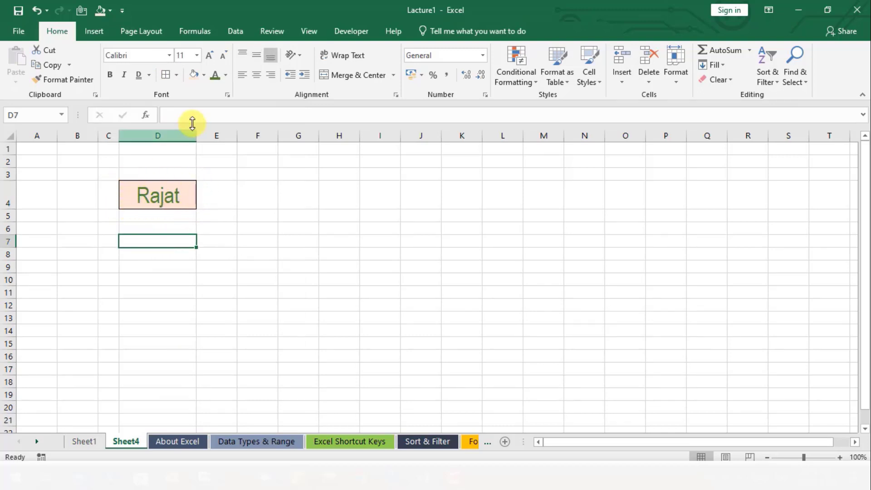
Apply Thick Outside Borders to the empty cell D7
{"action": "left_click", "coordinate": [177, 75]}
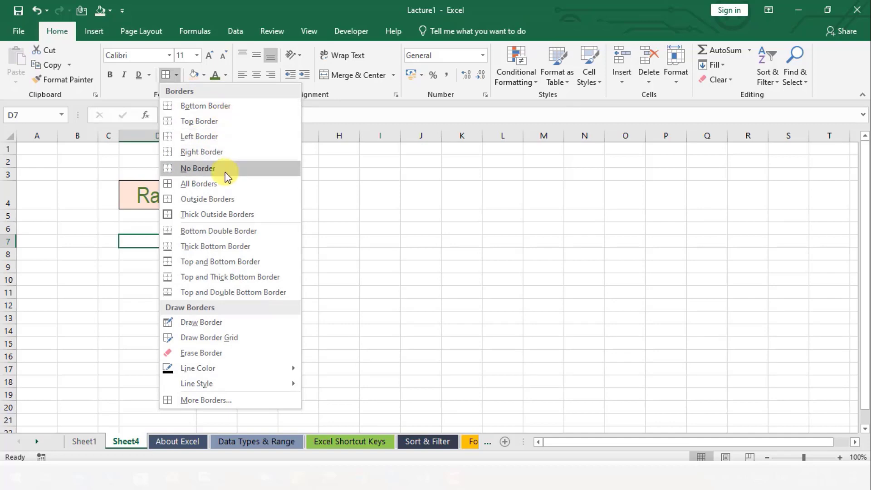
{"action": "left_click", "coordinate": [233, 218]}
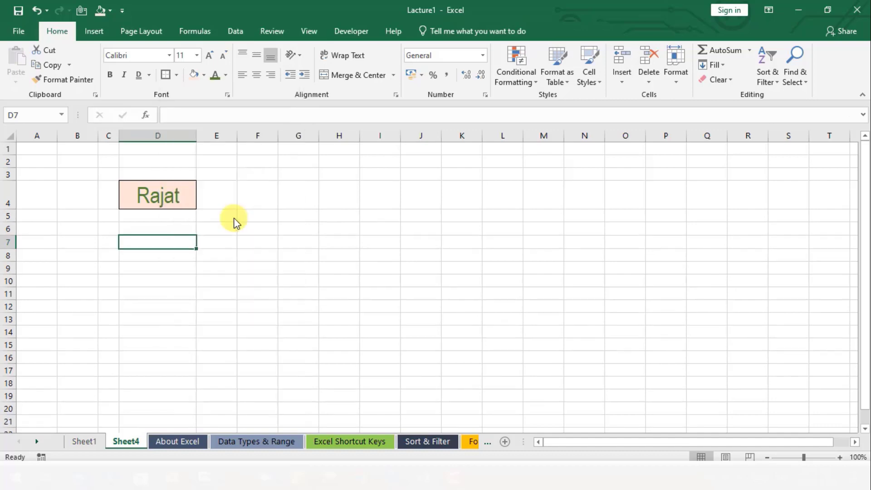
{"action": "left_click", "coordinate": [173, 255]}
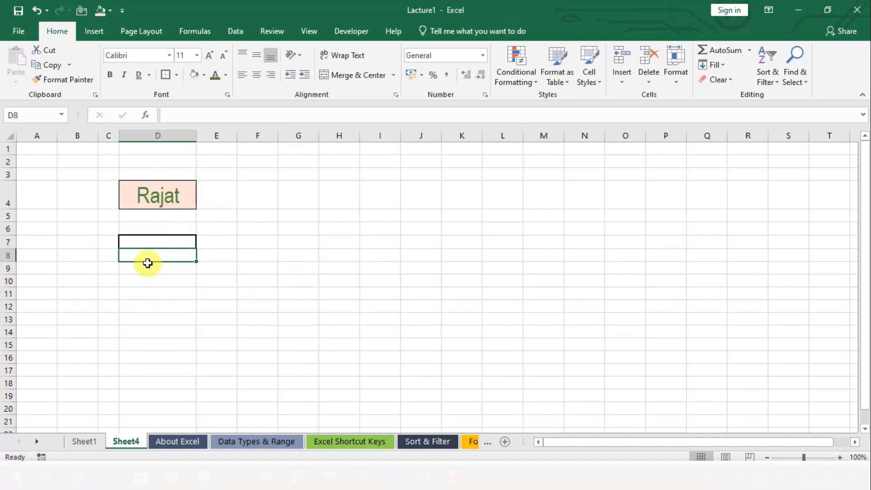
Give cell D4 the same thick outside border as cell D7
{"action": "left_click", "coordinate": [130, 193]}
{"action": "left_click", "coordinate": [166, 75]}
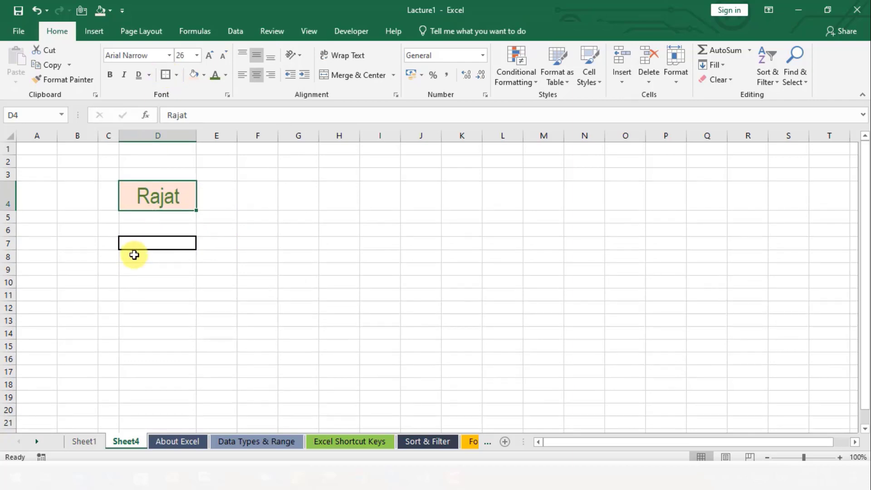
{"action": "left_click", "coordinate": [132, 252]}
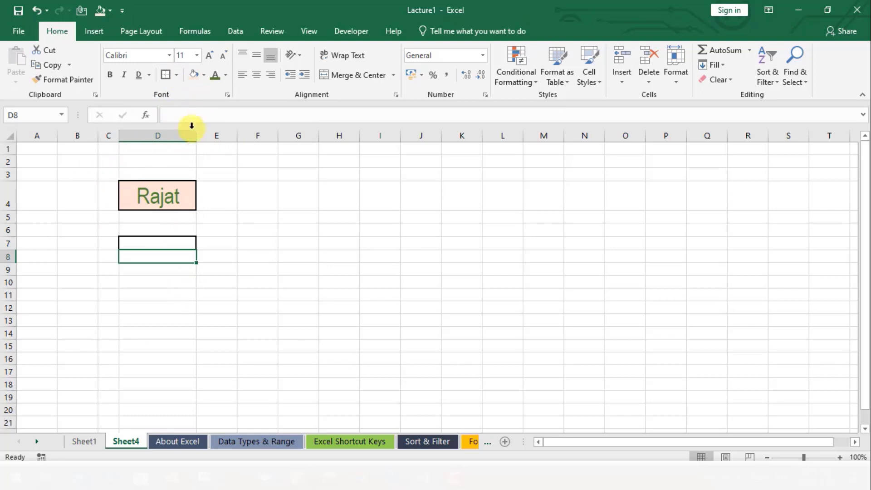
Remove the border from cell D4 with the No Border option
{"action": "left_click", "coordinate": [135, 192]}
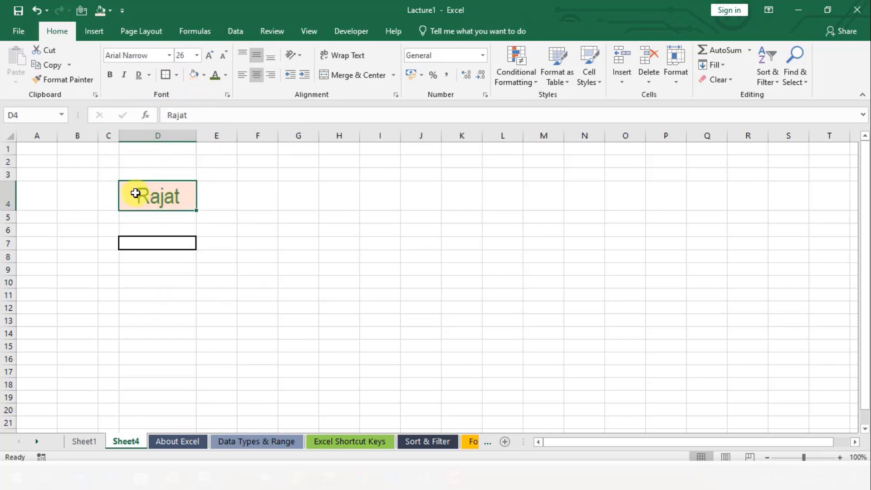
{"action": "left_click", "coordinate": [204, 75]}
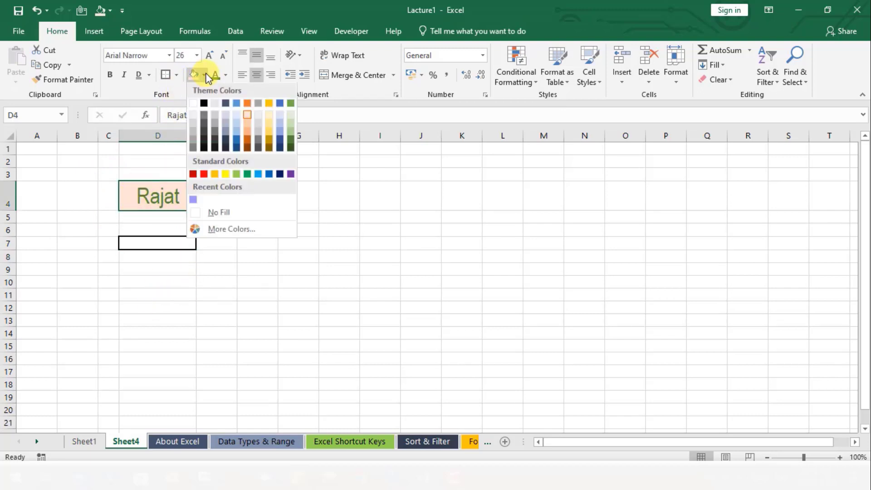
{"action": "left_click", "coordinate": [178, 78]}
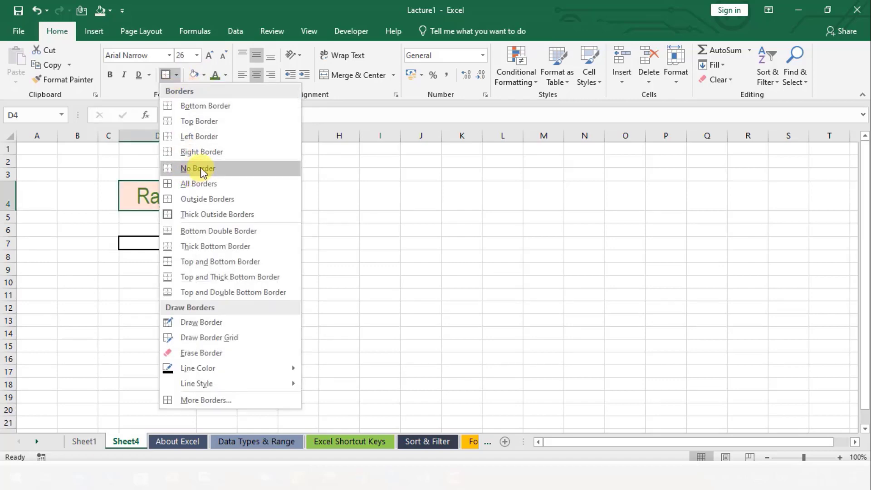
{"action": "left_click", "coordinate": [205, 168]}
{"action": "left_click", "coordinate": [198, 228]}
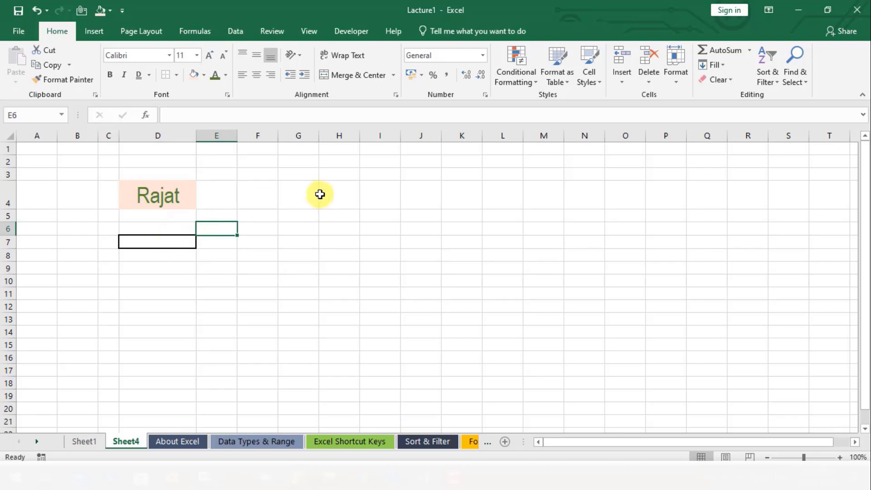
Enter the long sample text "jgckhgchgbjcgkcgjcghc" in cell G5
{"action": "double_click", "coordinate": [298, 216]}
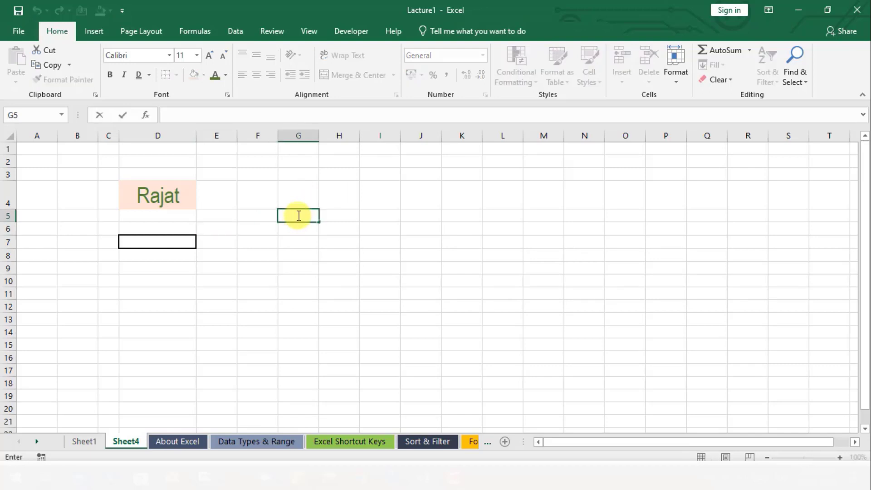
{"action": "type", "text": "jgckhgchgbjcgkcgjcghc"}
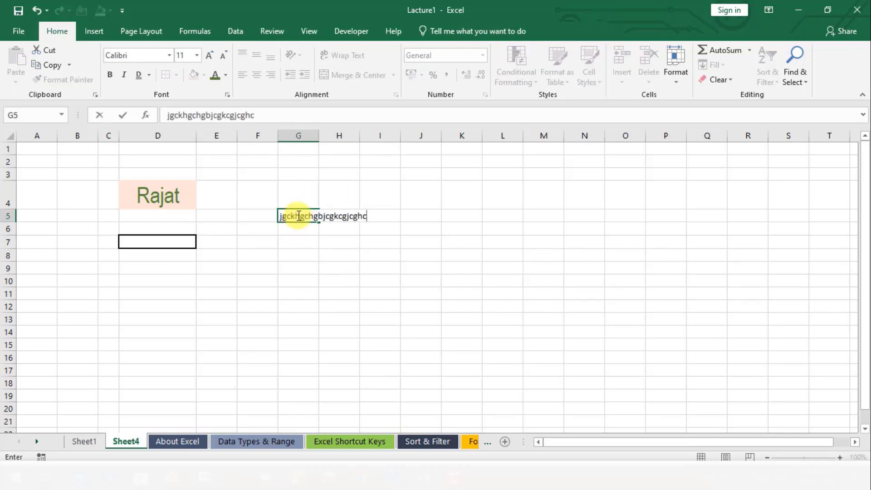
{"action": "left_click", "coordinate": [310, 251]}
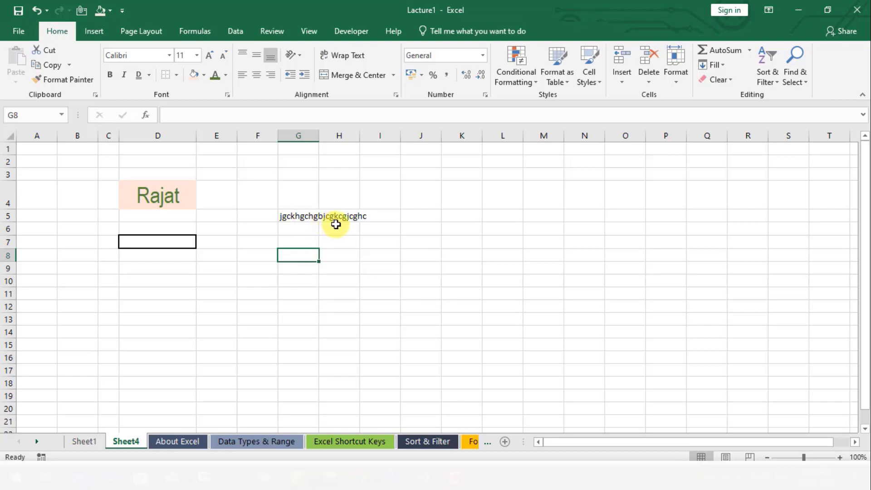
Wrap the long text in cell G5 so it fits within the column width
{"action": "left_click", "coordinate": [298, 213]}
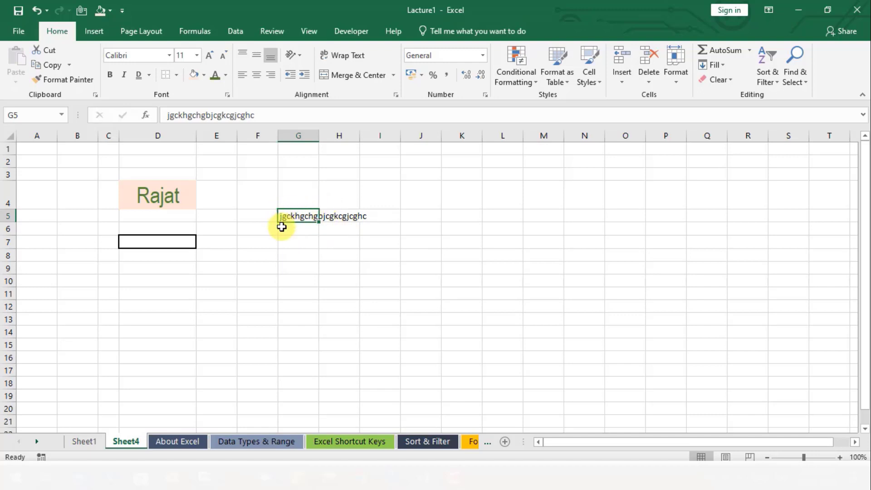
{"action": "left_click", "coordinate": [344, 62]}
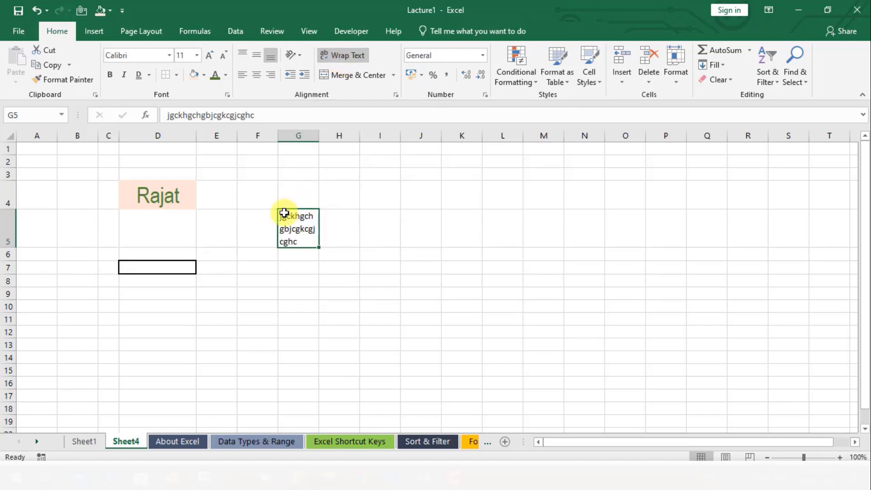
{"action": "left_click", "coordinate": [371, 196]}
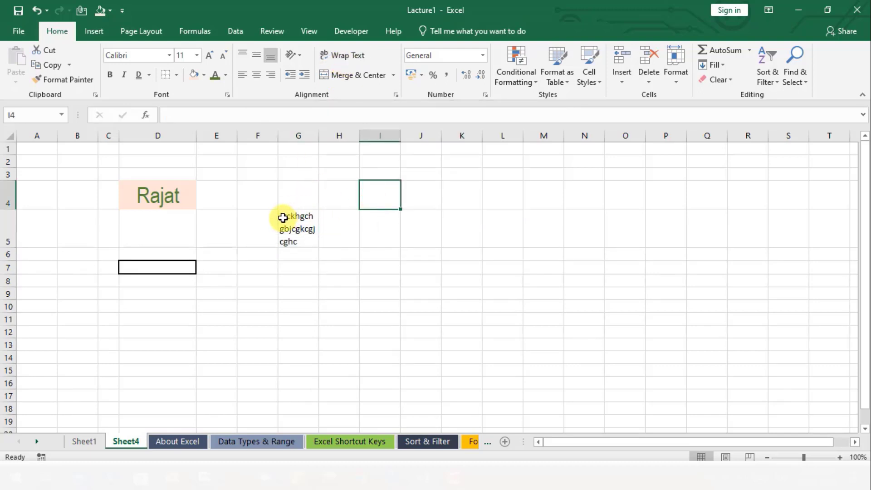
Centre the wrapped text in cell G5 both vertically and horizontally
{"action": "left_click", "coordinate": [282, 217]}
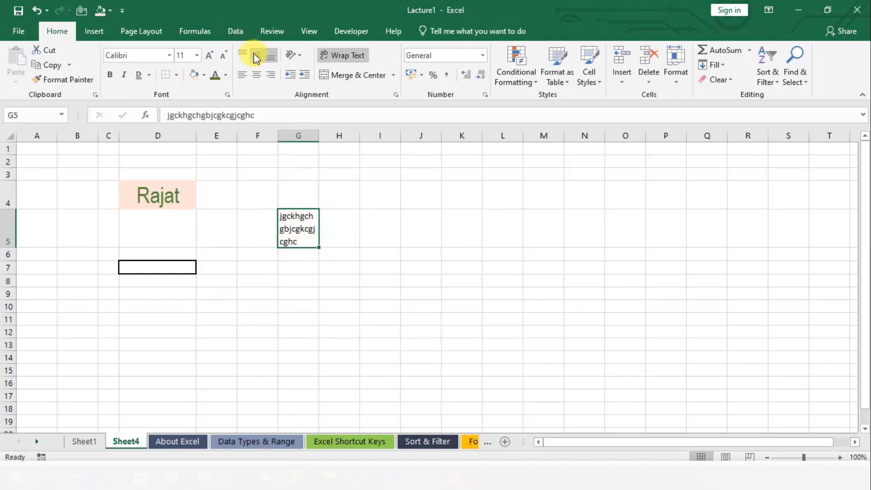
{"action": "left_click", "coordinate": [256, 74]}
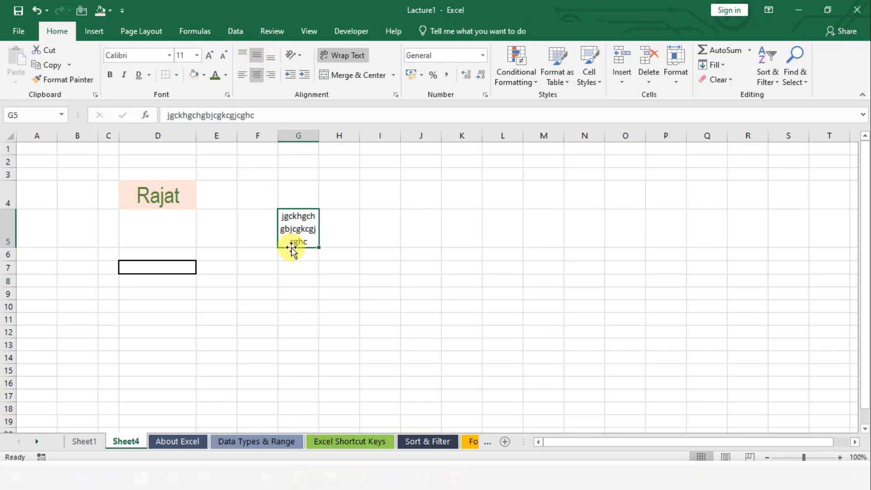
{"action": "left_click", "coordinate": [328, 283]}
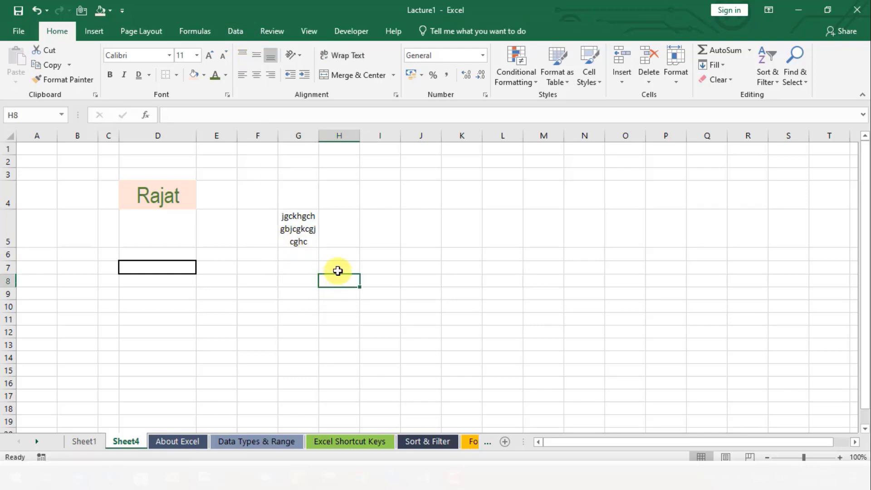
Merge and center the range H7:L7 into a single cell
{"action": "left_click_drag", "start_coordinate": [338, 268], "coordinate": [497, 270]}
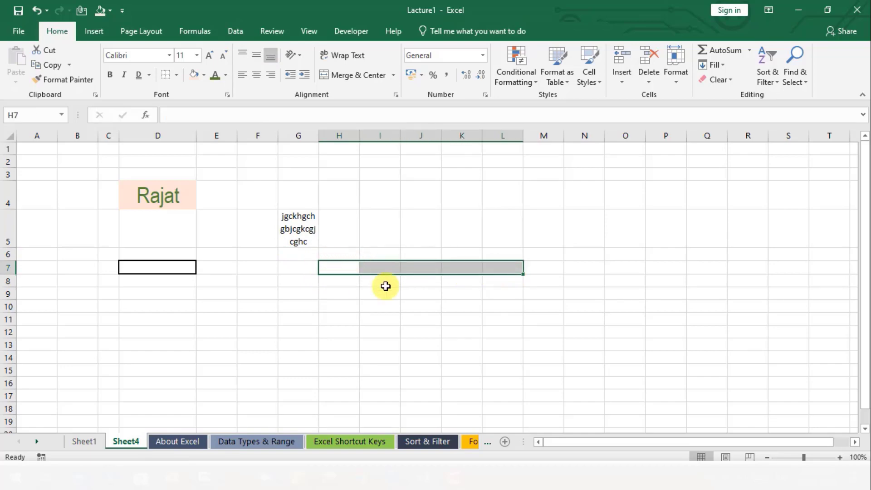
{"action": "left_click", "coordinate": [341, 266]}
{"action": "left_click", "coordinate": [383, 266]}
{"action": "left_click", "coordinate": [435, 263]}
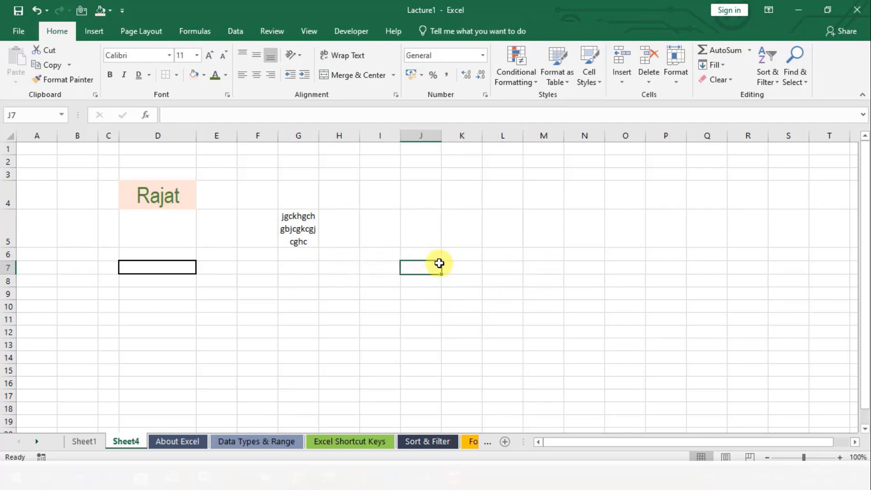
{"action": "left_click", "coordinate": [465, 263]}
{"action": "left_click_drag", "start_coordinate": [331, 267], "coordinate": [497, 267]}
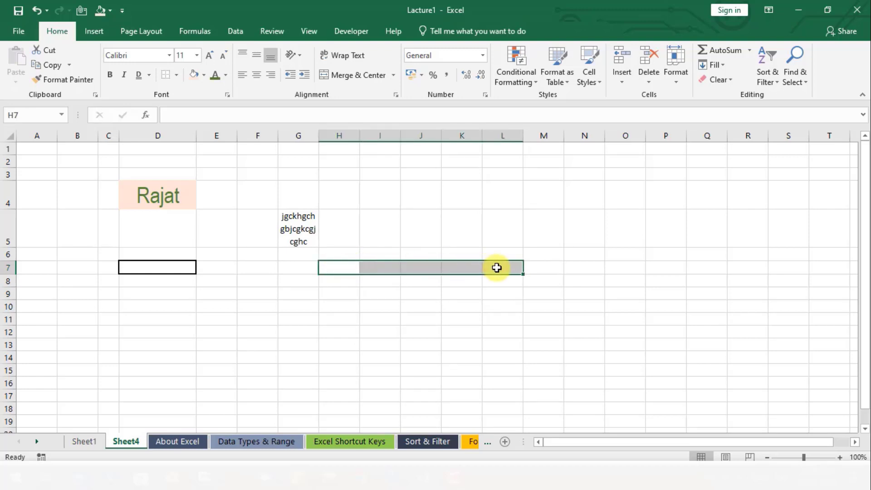
{"action": "left_click", "coordinate": [360, 77]}
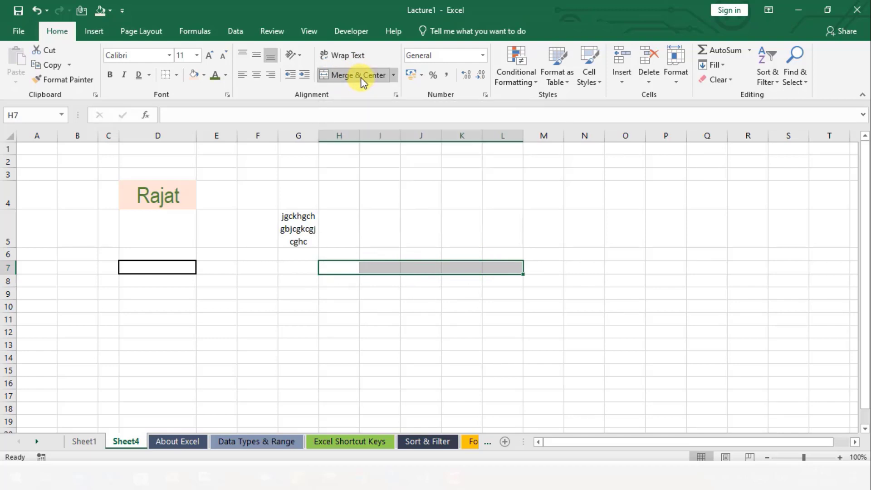
{"action": "left_click", "coordinate": [336, 328]}
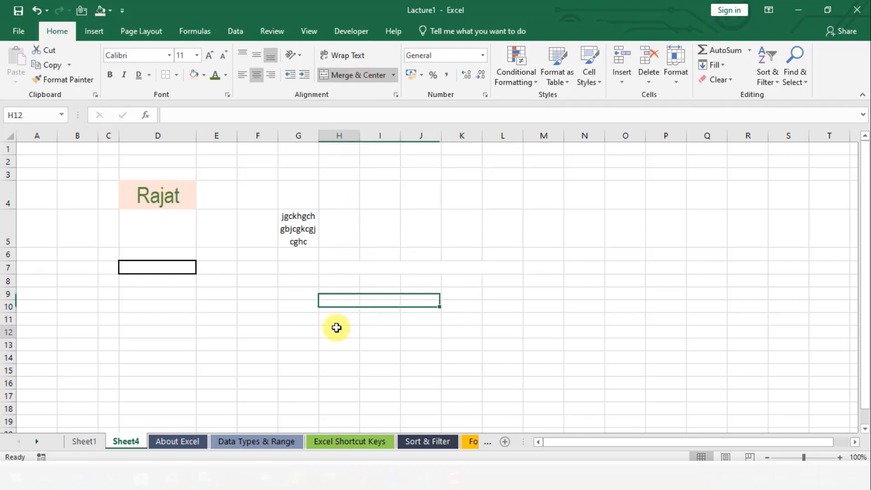
Fill the merged cell H7:L7 with the light orange colour used in D4
{"action": "left_click", "coordinate": [329, 267]}
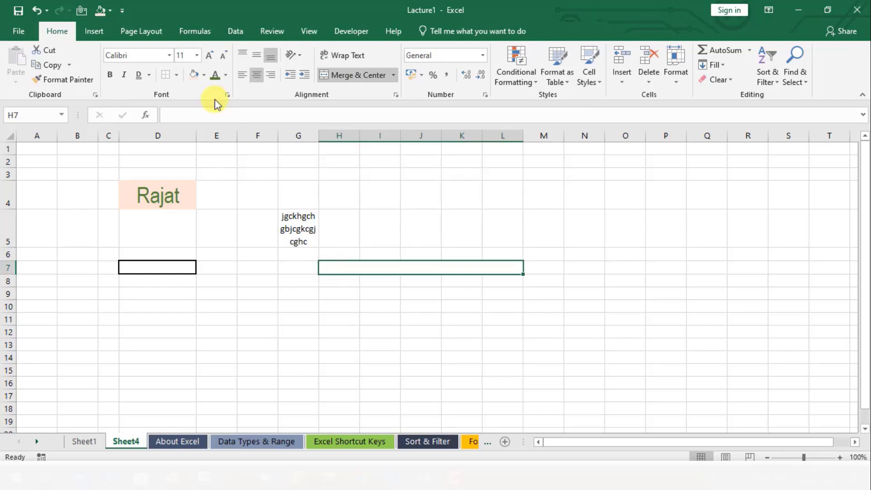
{"action": "left_click", "coordinate": [194, 74]}
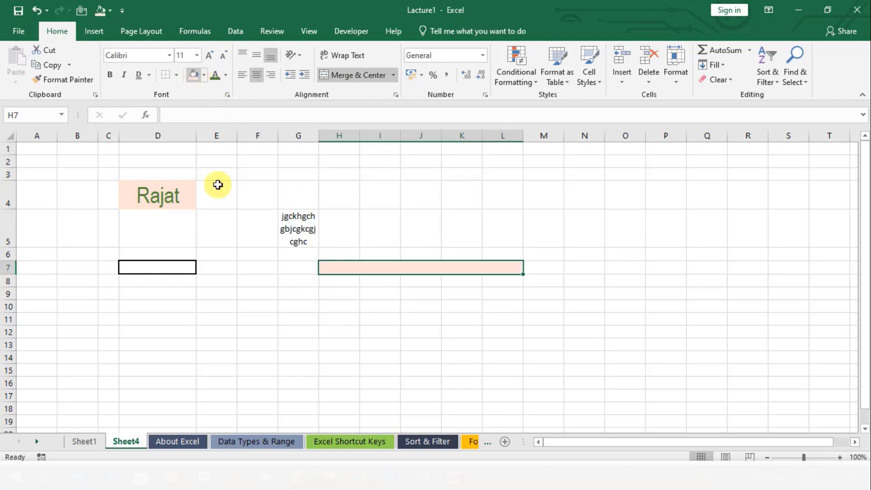
{"action": "left_click", "coordinate": [284, 278]}
Apply All Borders to the merged cell H7:L7
{"action": "left_click", "coordinate": [355, 268]}
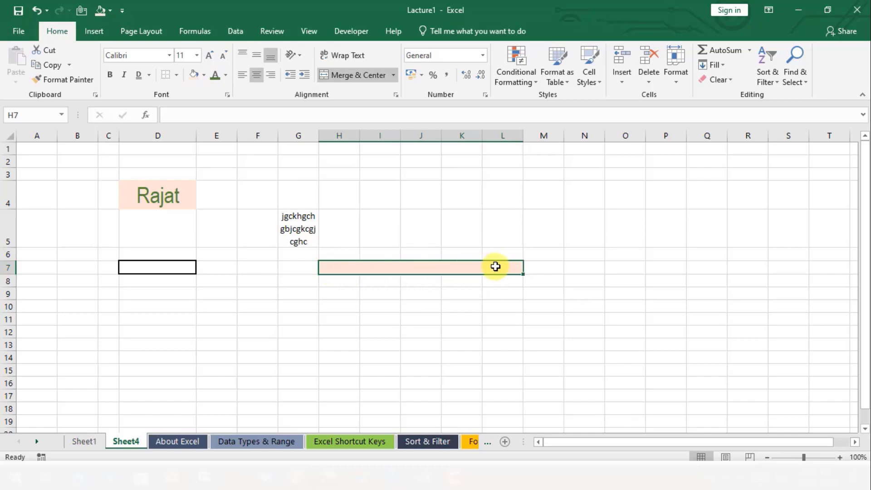
{"action": "left_click", "coordinate": [178, 75]}
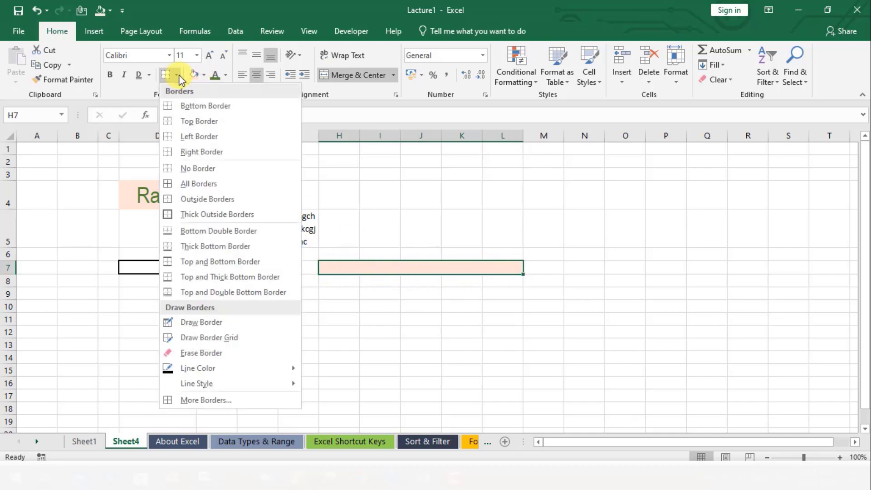
{"action": "left_click", "coordinate": [195, 190]}
{"action": "left_click", "coordinate": [346, 317]}
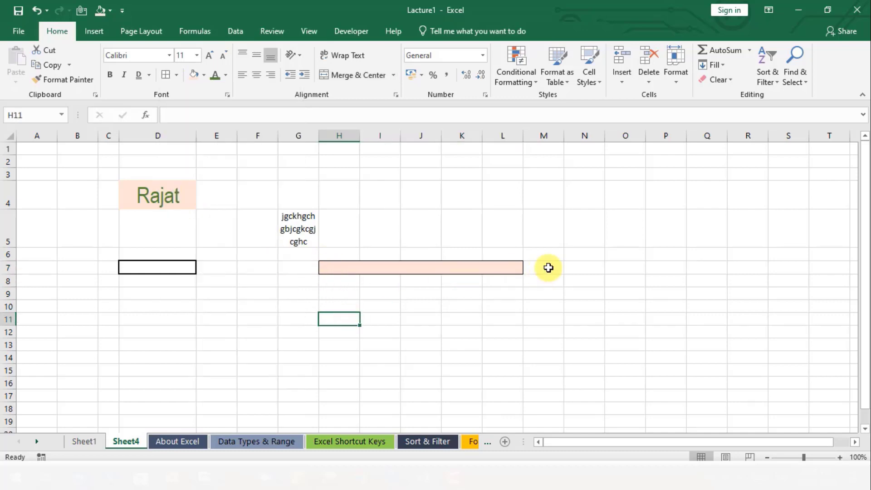
{"action": "left_click", "coordinate": [364, 267]}
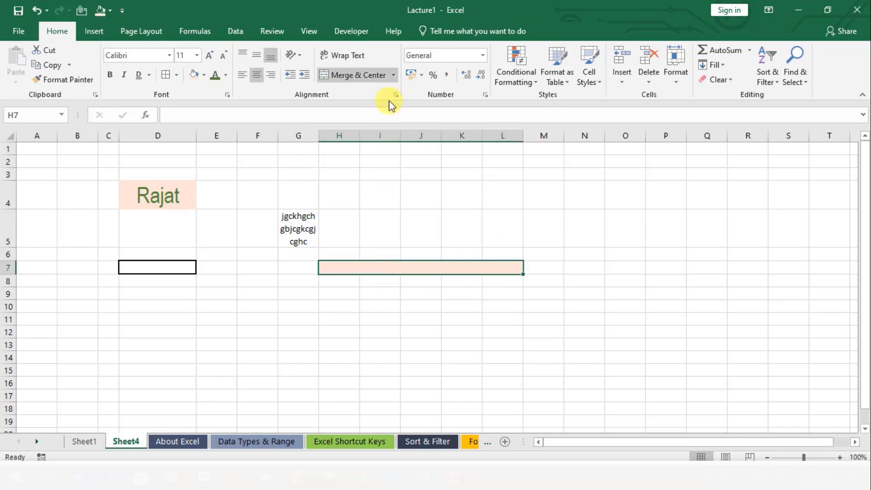
{"action": "left_click", "coordinate": [392, 80]}
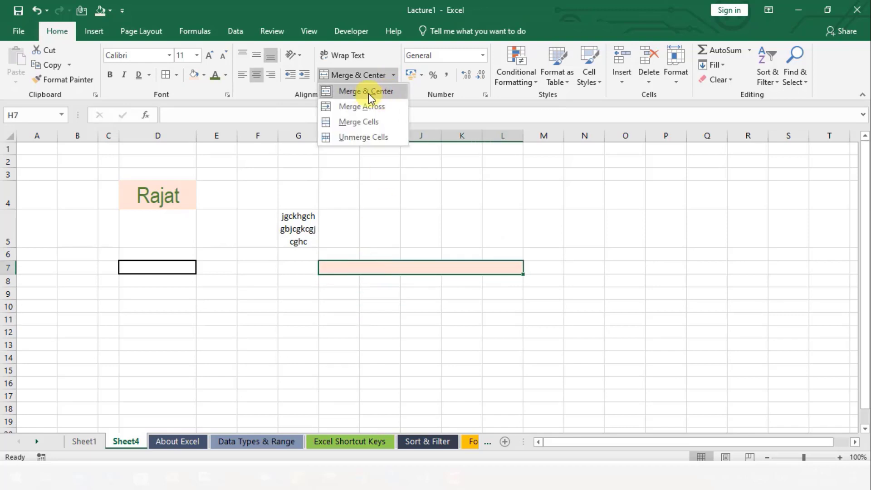
{"action": "left_click", "coordinate": [380, 285]}
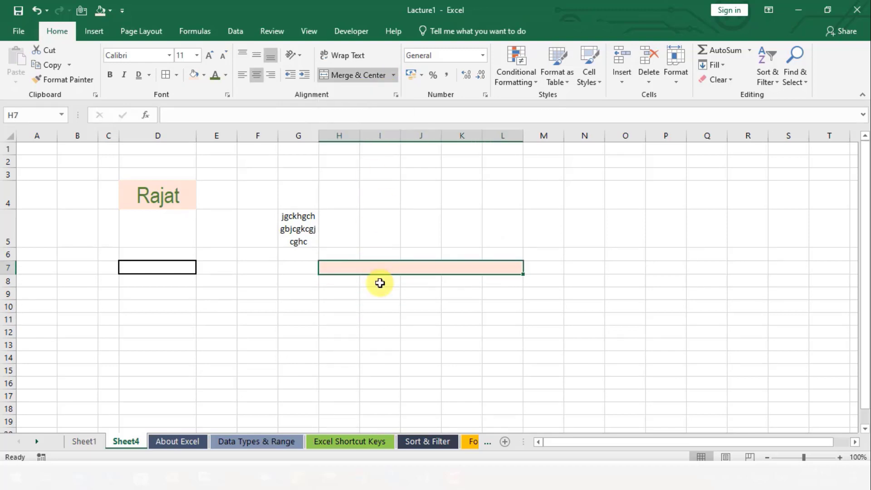
Merge and center the range H8:M14 into one block, and convert it to separately merged rows with Merge Across
{"action": "left_click", "coordinate": [341, 279]}
{"action": "left_click_drag", "start_coordinate": [407, 312], "coordinate": [525, 356]}
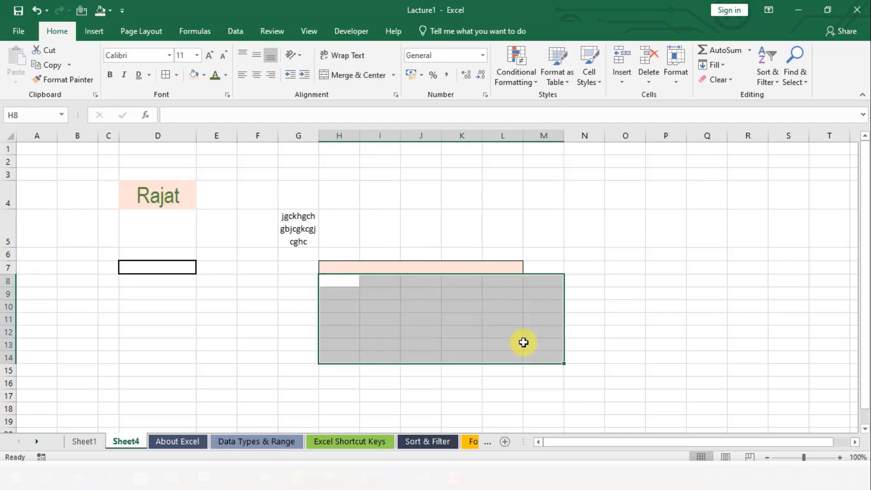
{"action": "left_click", "coordinate": [354, 74]}
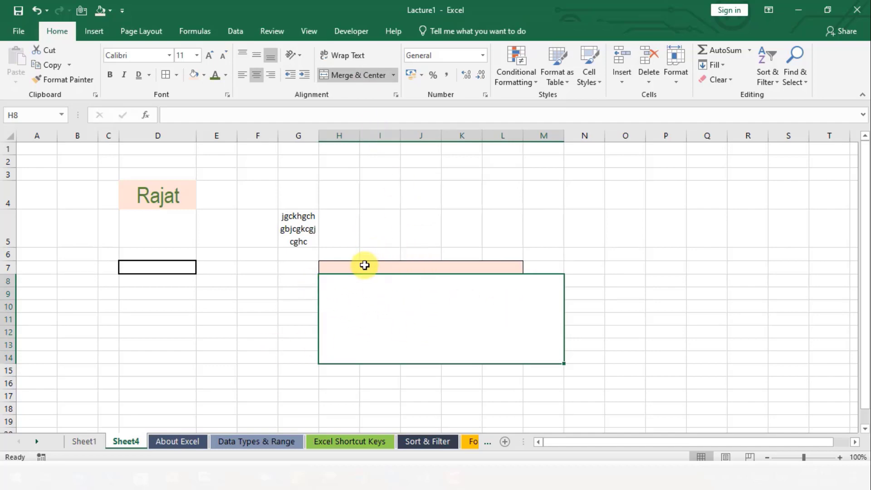
{"action": "left_click", "coordinate": [393, 76]}
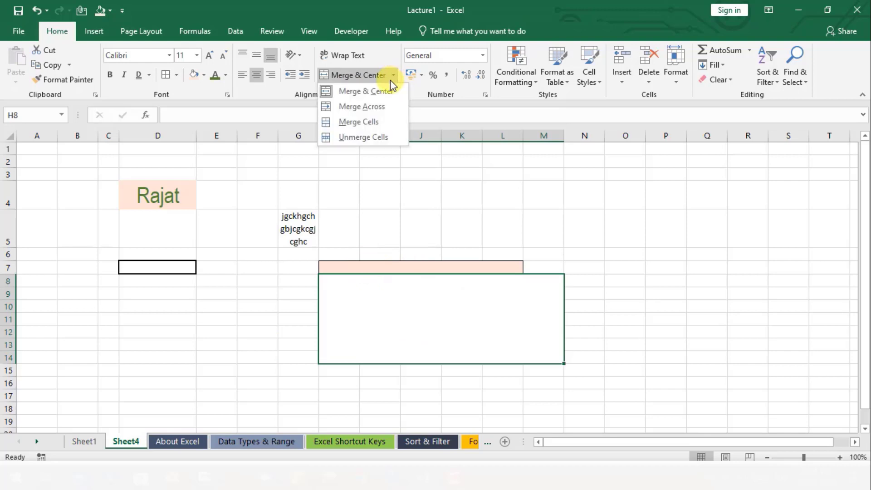
{"action": "left_click", "coordinate": [377, 107]}
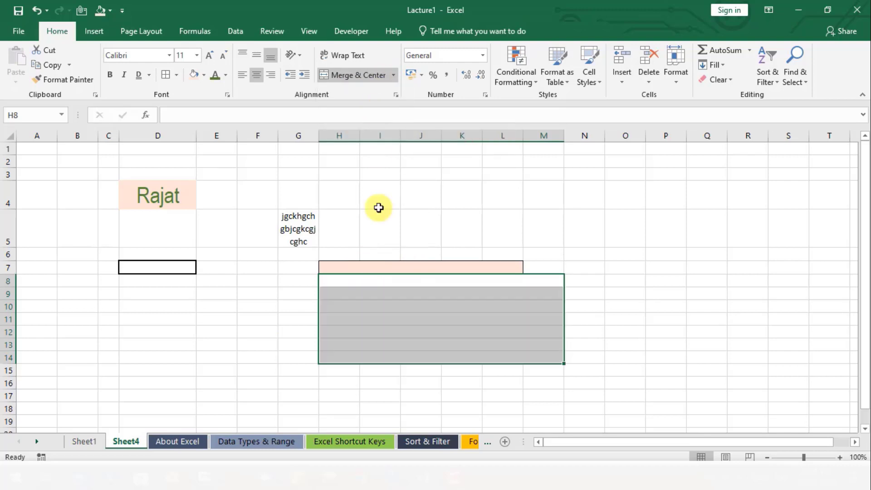
Apply All Borders to the row-by-row merged cells in H8:M14
{"action": "left_click", "coordinate": [413, 295]}
{"action": "left_click_drag", "start_coordinate": [411, 279], "coordinate": [418, 357]}
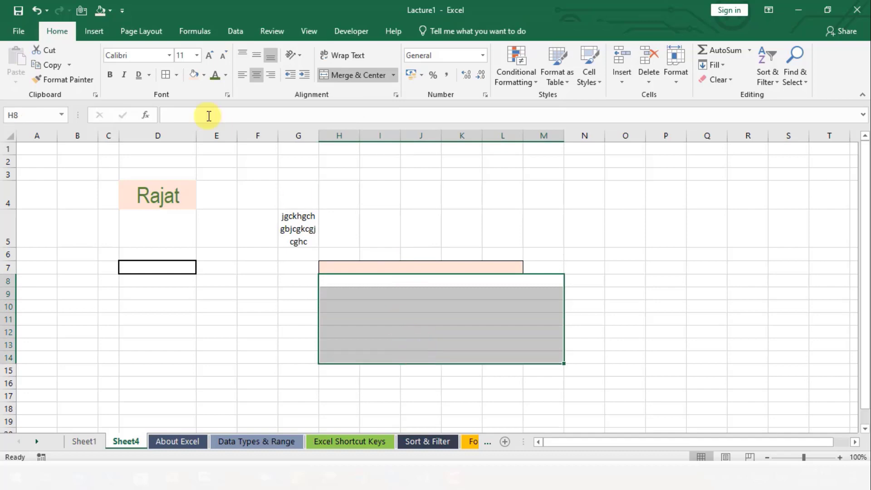
{"action": "left_click", "coordinate": [167, 76]}
{"action": "left_click", "coordinate": [438, 336]}
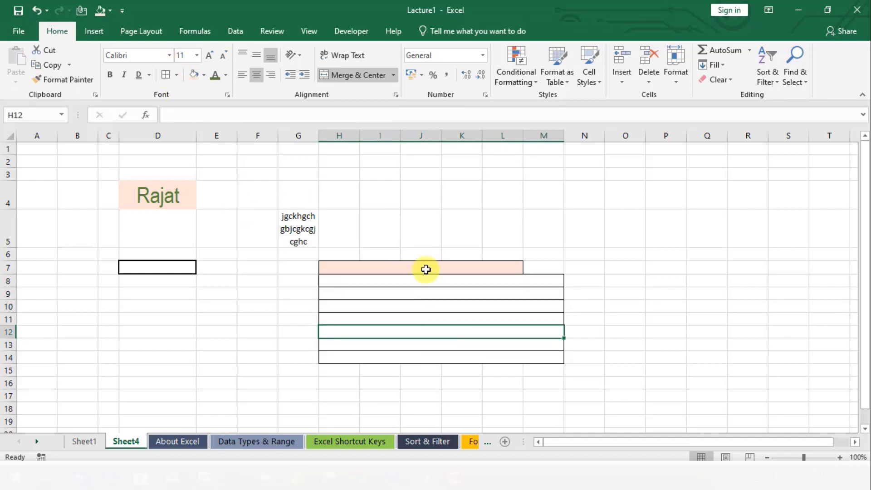